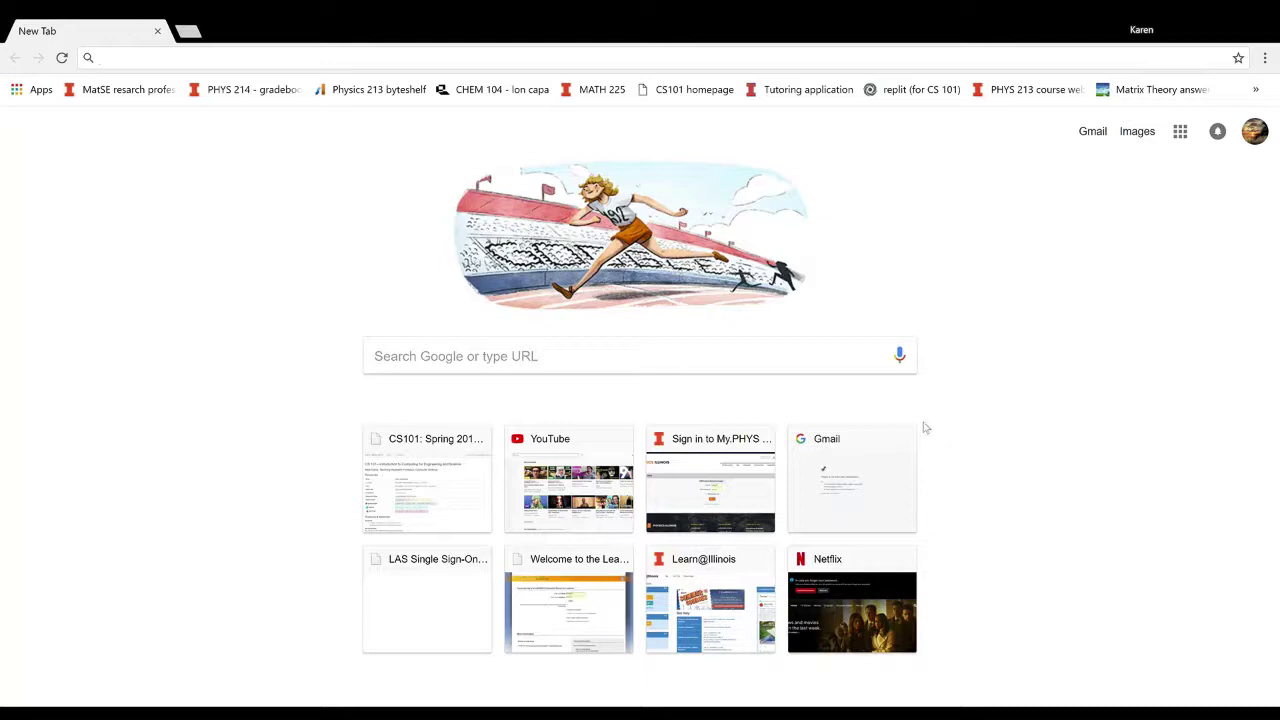
# Google 'uiuc engineering gen ed requirements' and open the Liberal Education Electives Illinois Wiki result.
pyautogui.click(733, 363)
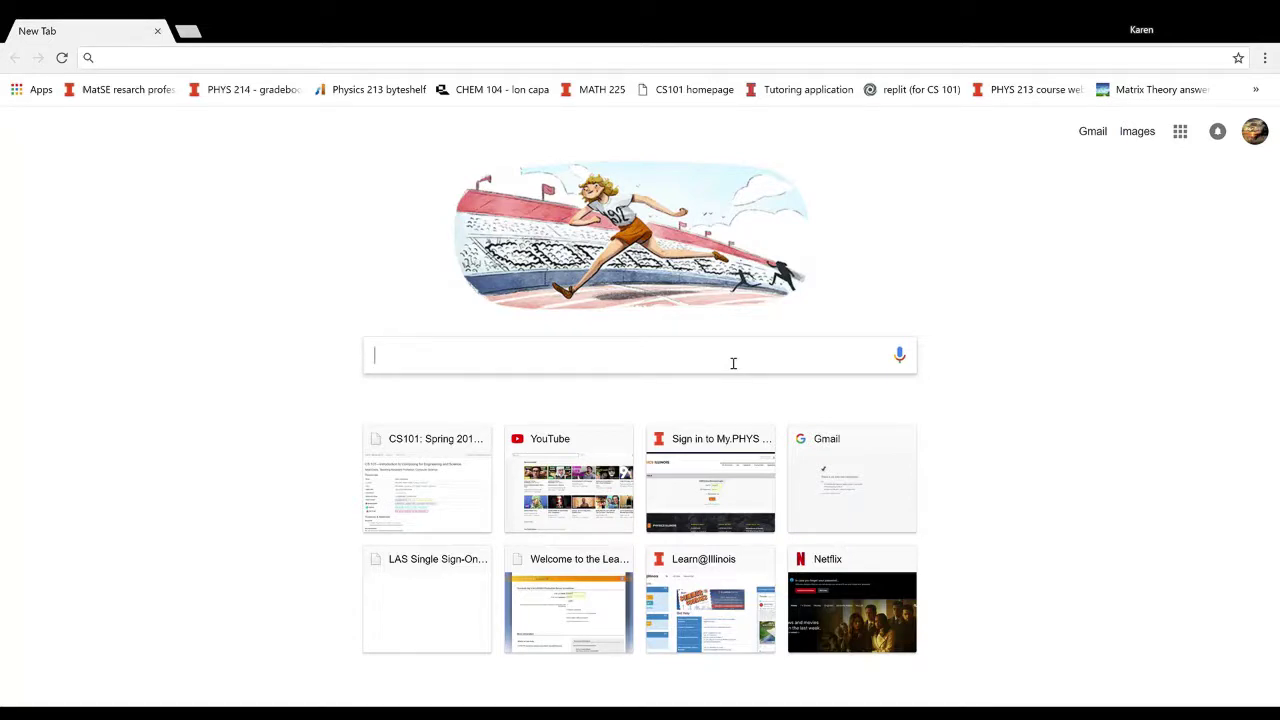
pyautogui.write('uiuc')
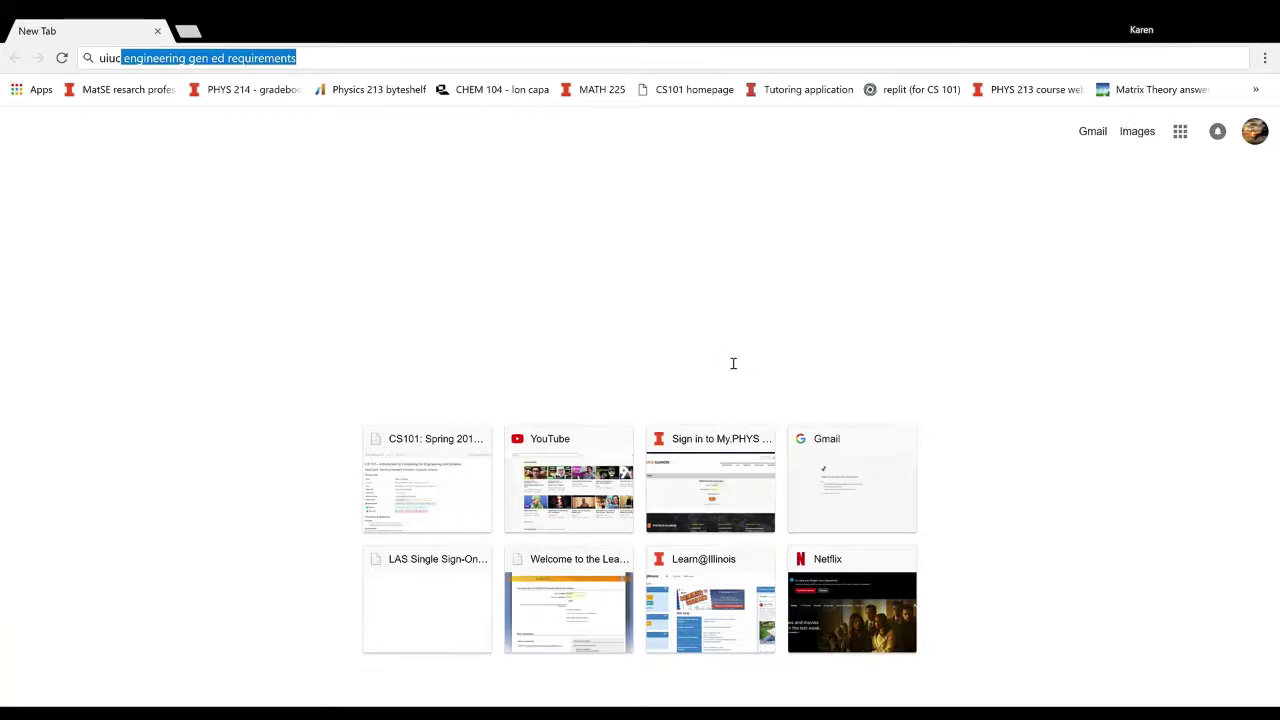
pyautogui.press('Return')
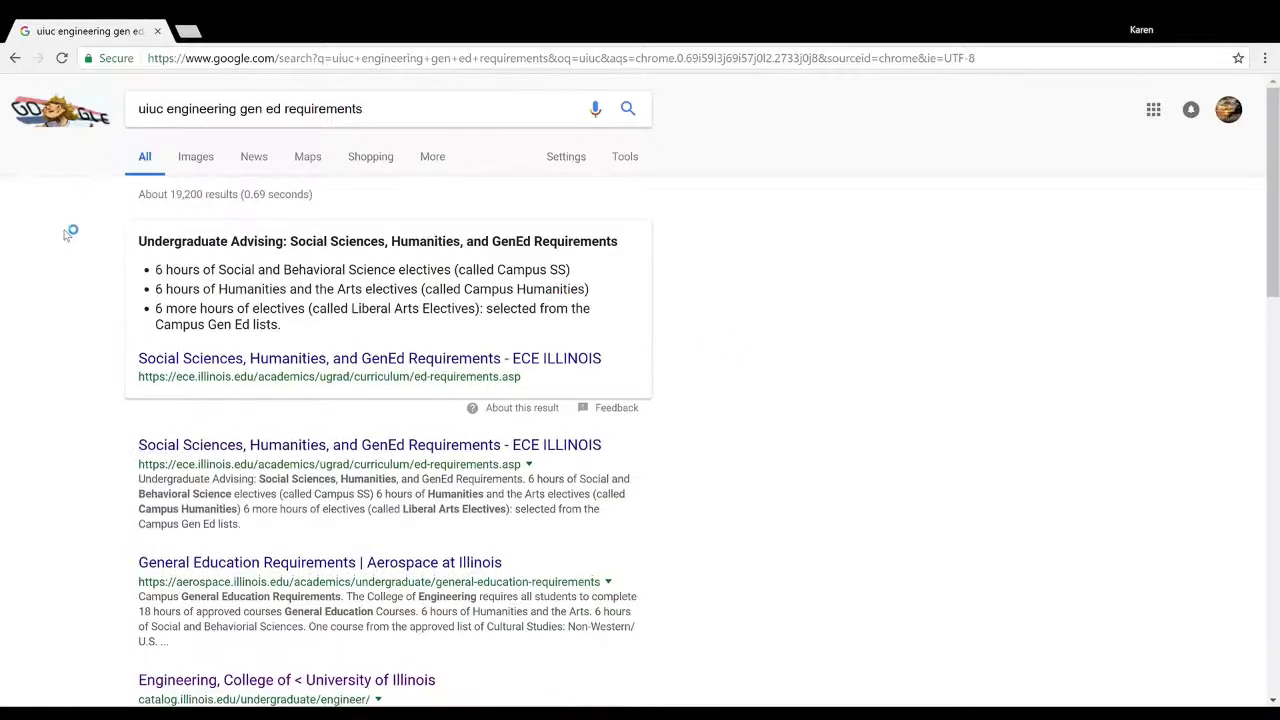
pyautogui.scroll(-2, 91, 314)
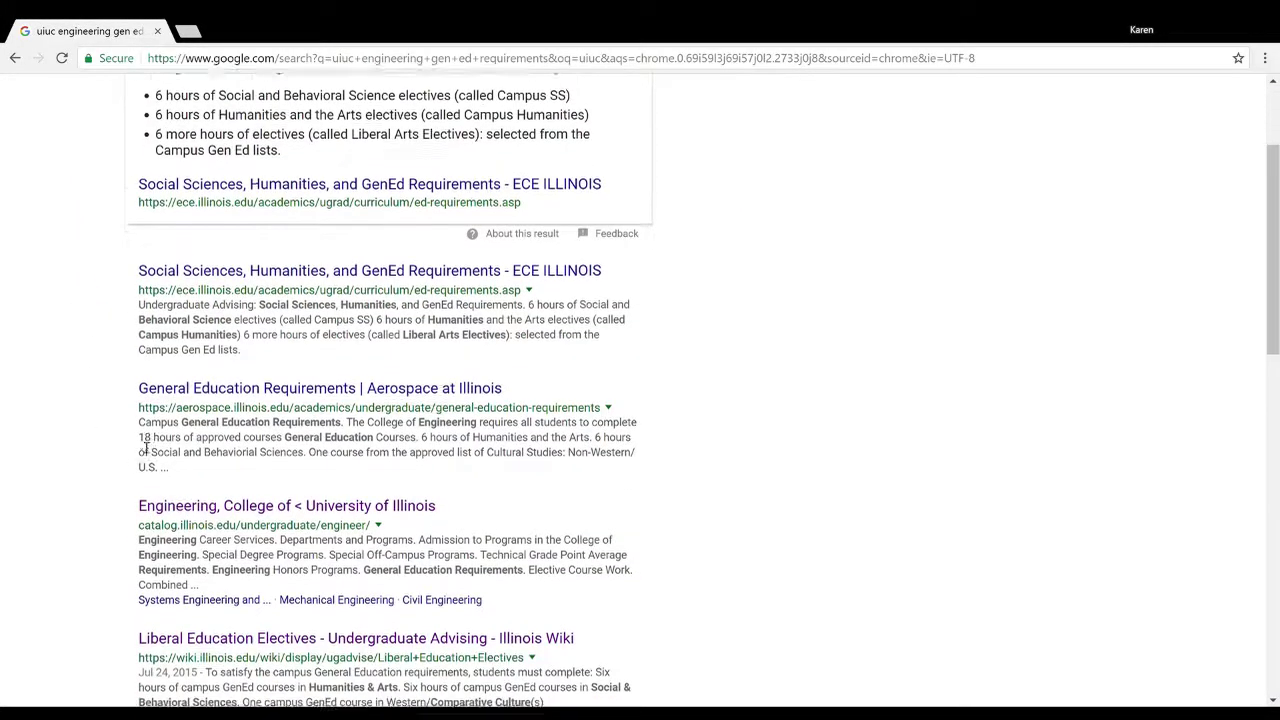
pyautogui.scroll(-2, 145, 449)
pyautogui.click(187, 480)
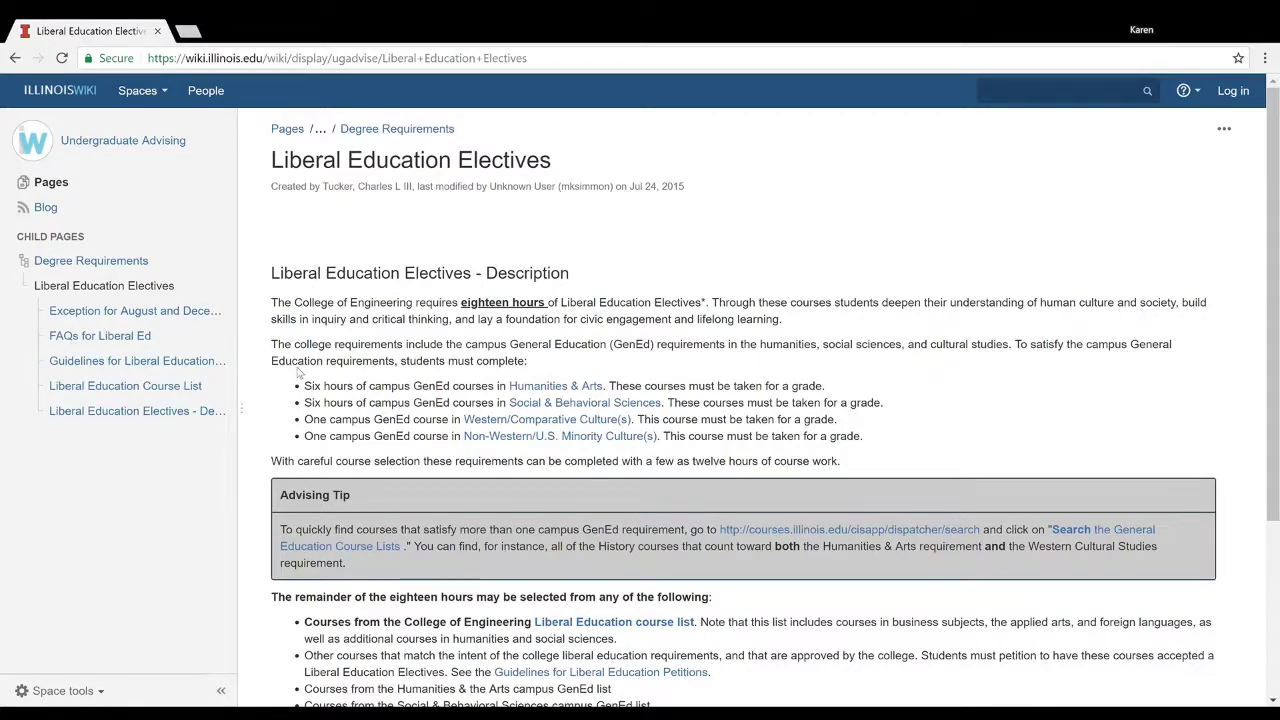
# Scroll the wiki page down to the eighteen-hour requirement and its campus GenEd components.
pyautogui.scroll(-1, 298, 372)
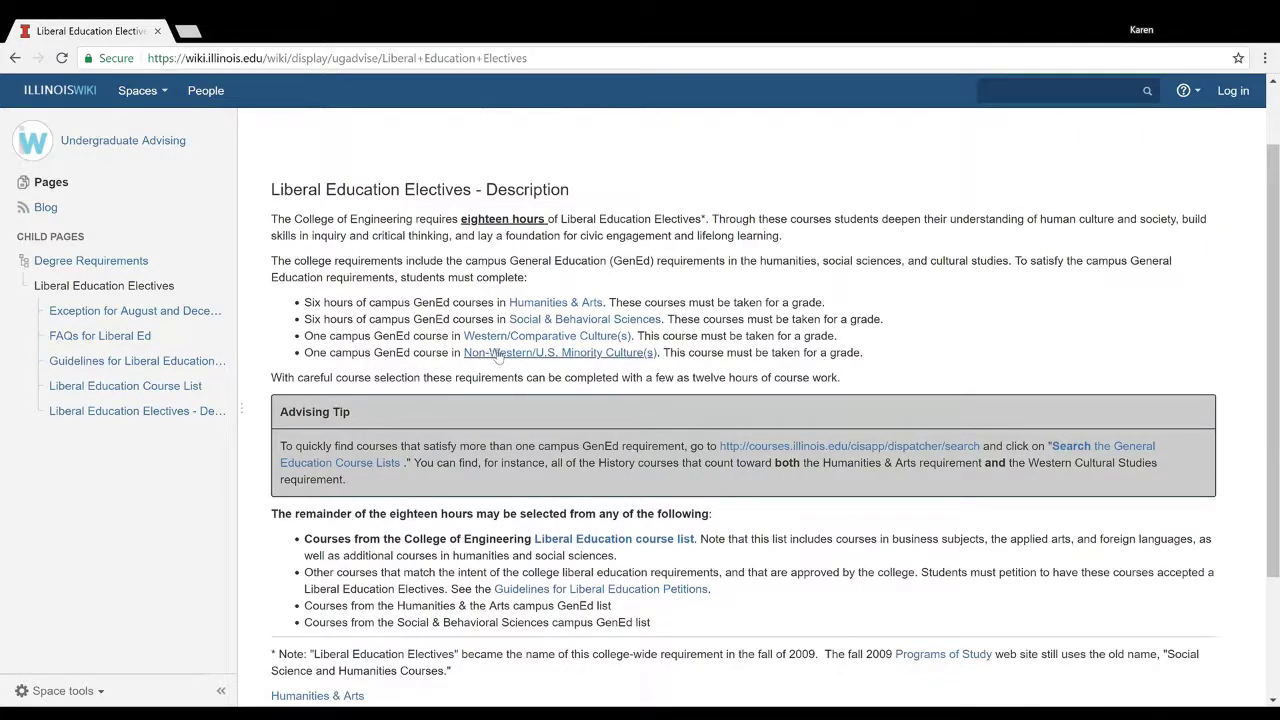
# Browse the Humanities & Arts GenEd course table, then go back to the Liberal Education Electives page.
pyautogui.click(545, 307)
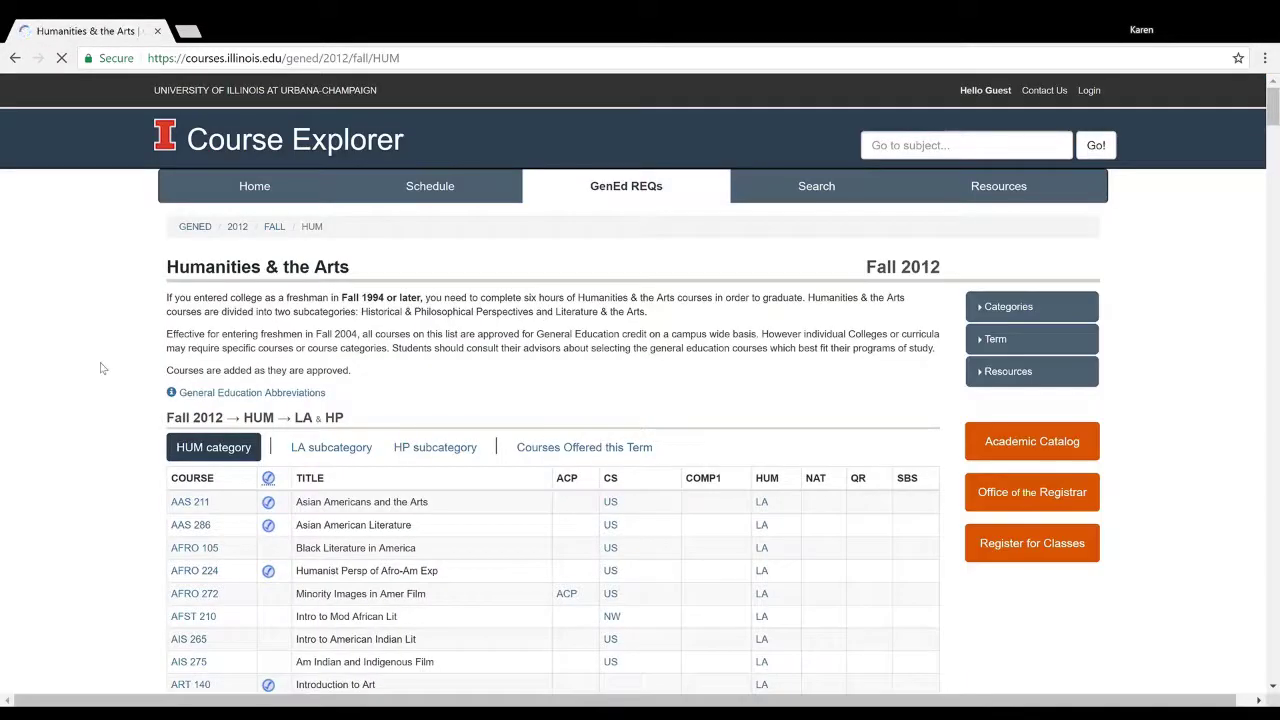
pyautogui.scroll(-4, 100, 368)
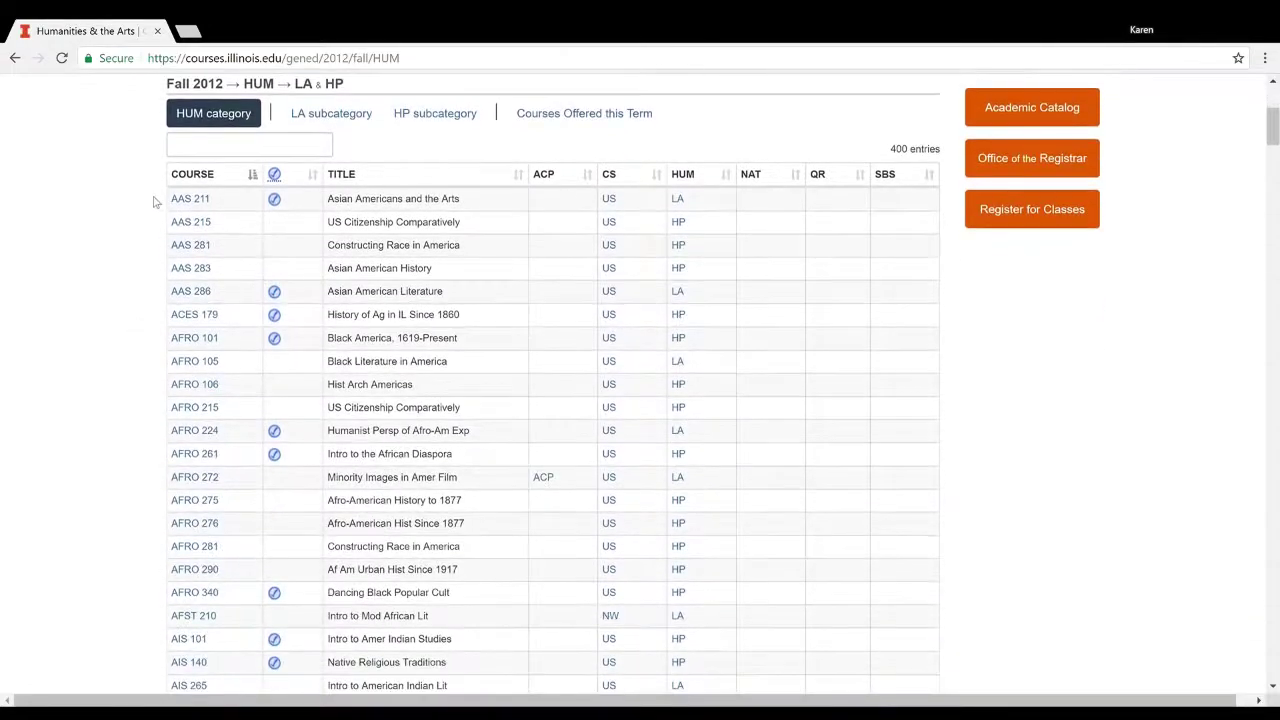
pyautogui.scroll(-15, 183, 212)
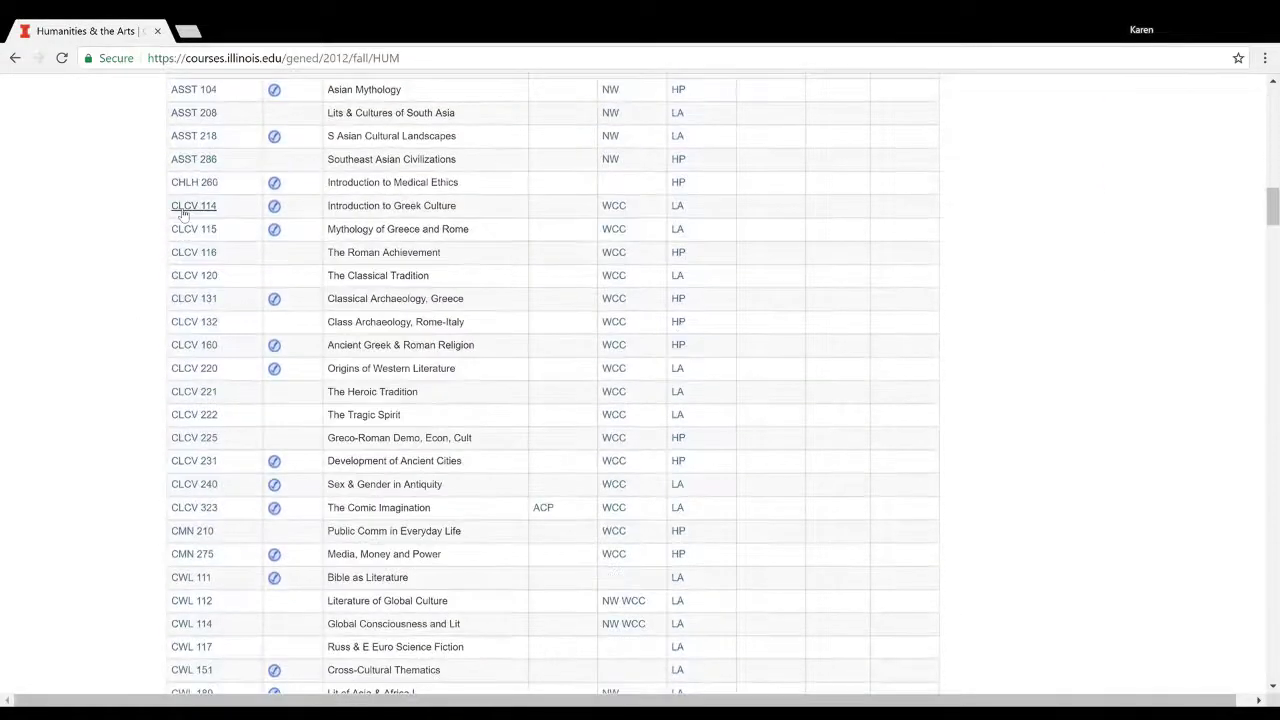
pyautogui.scroll(-15, 181, 213)
pyautogui.scroll(20, 250, 205)
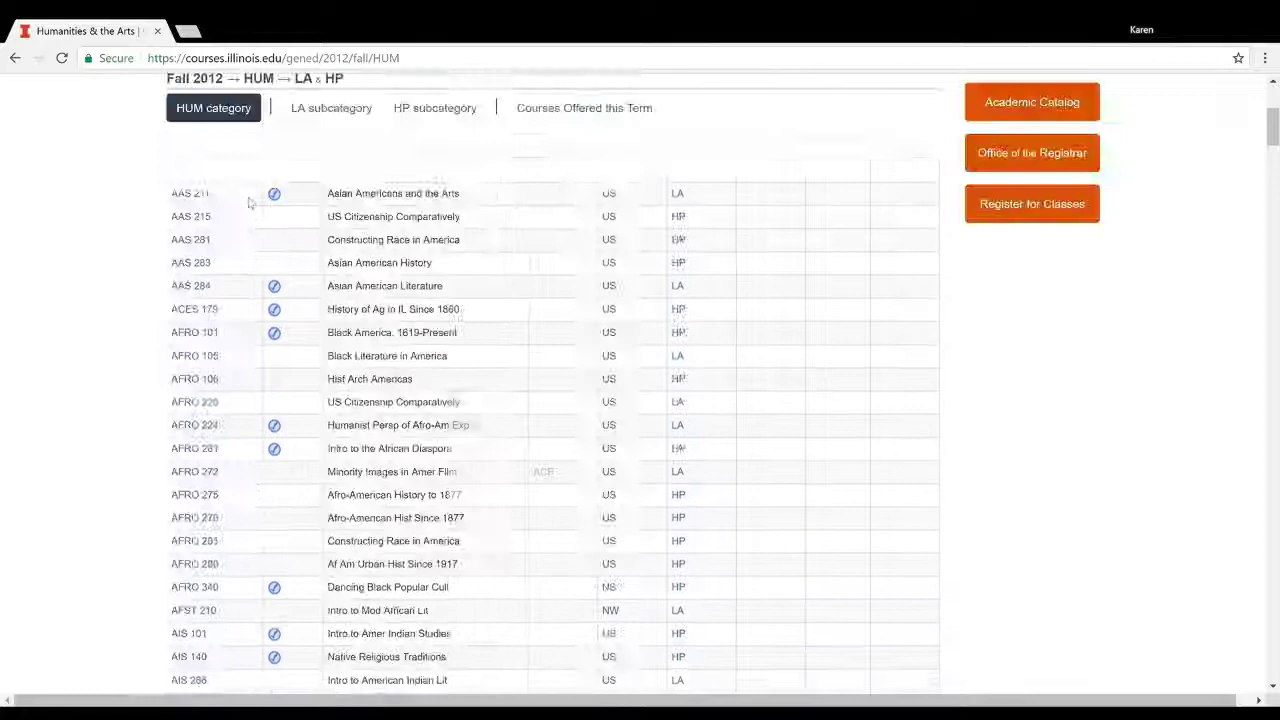
pyautogui.scroll(5, 250, 203)
pyautogui.click(14, 58)
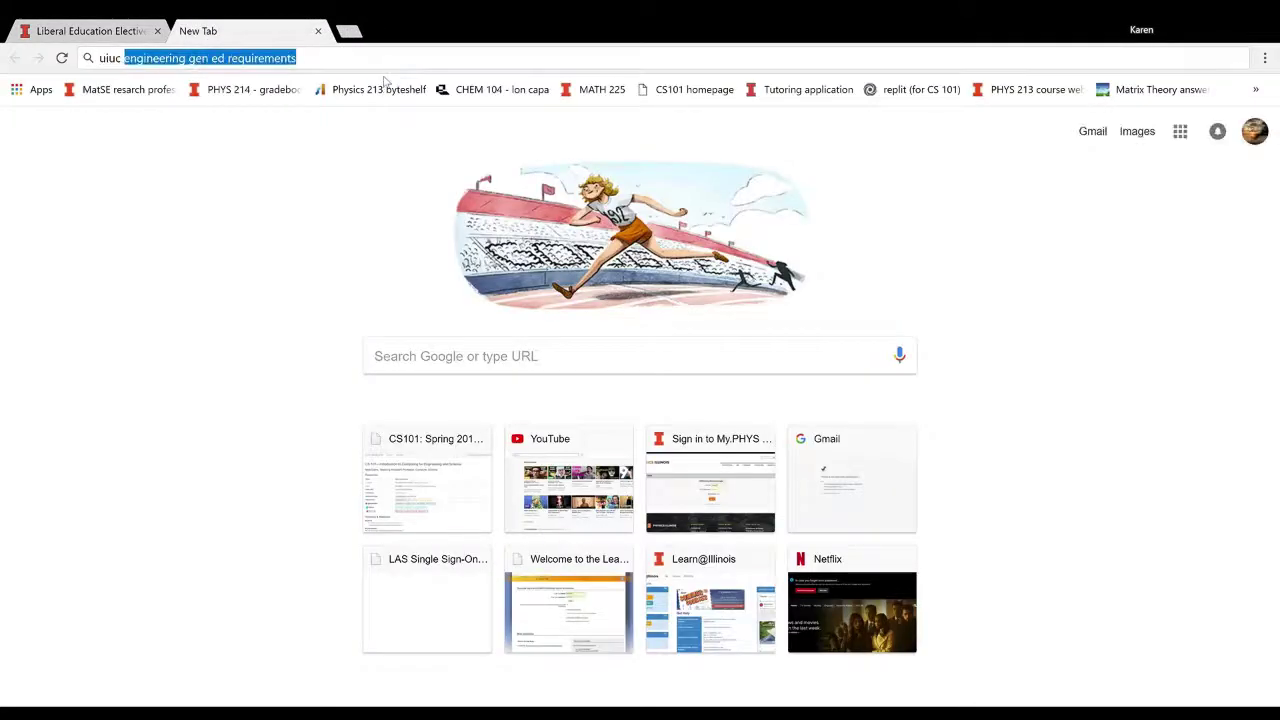
# Search 'uiuc enterprise' and go through UIUC Self-Service and Registration & Records to Enhanced Registration.
pyautogui.write(' enteprrise')
pyautogui.press('Return')
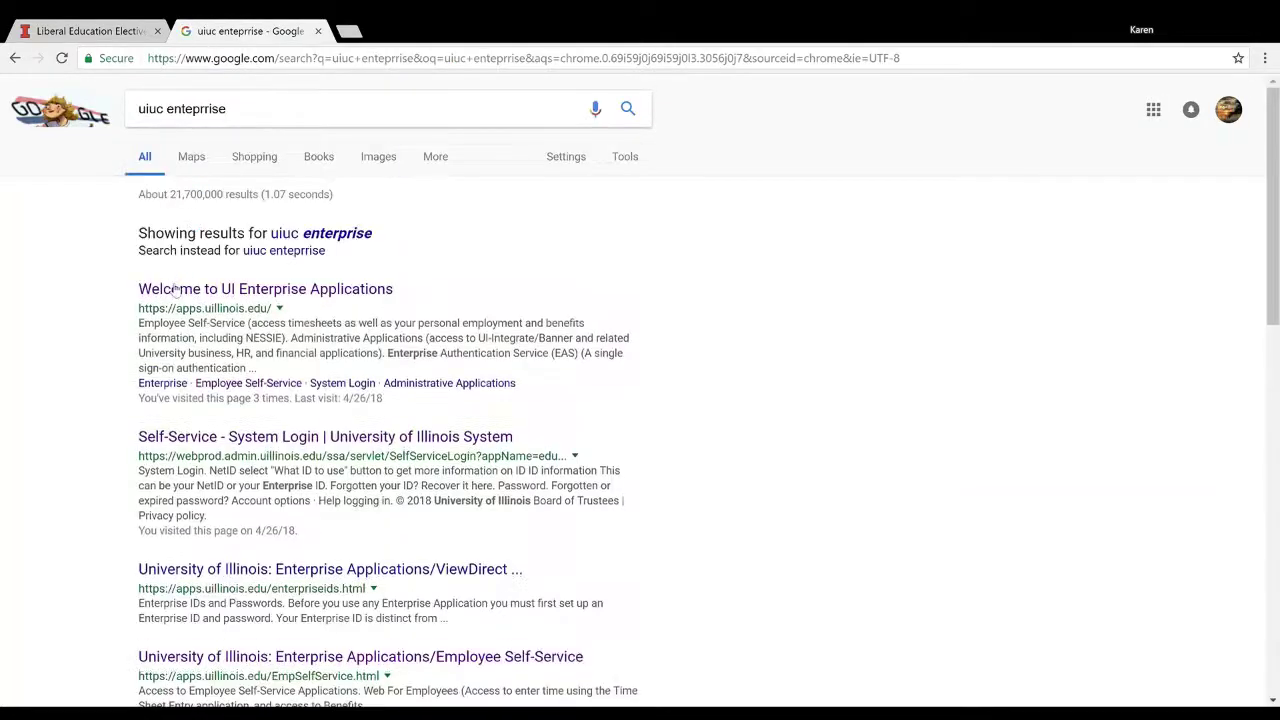
pyautogui.click(176, 292)
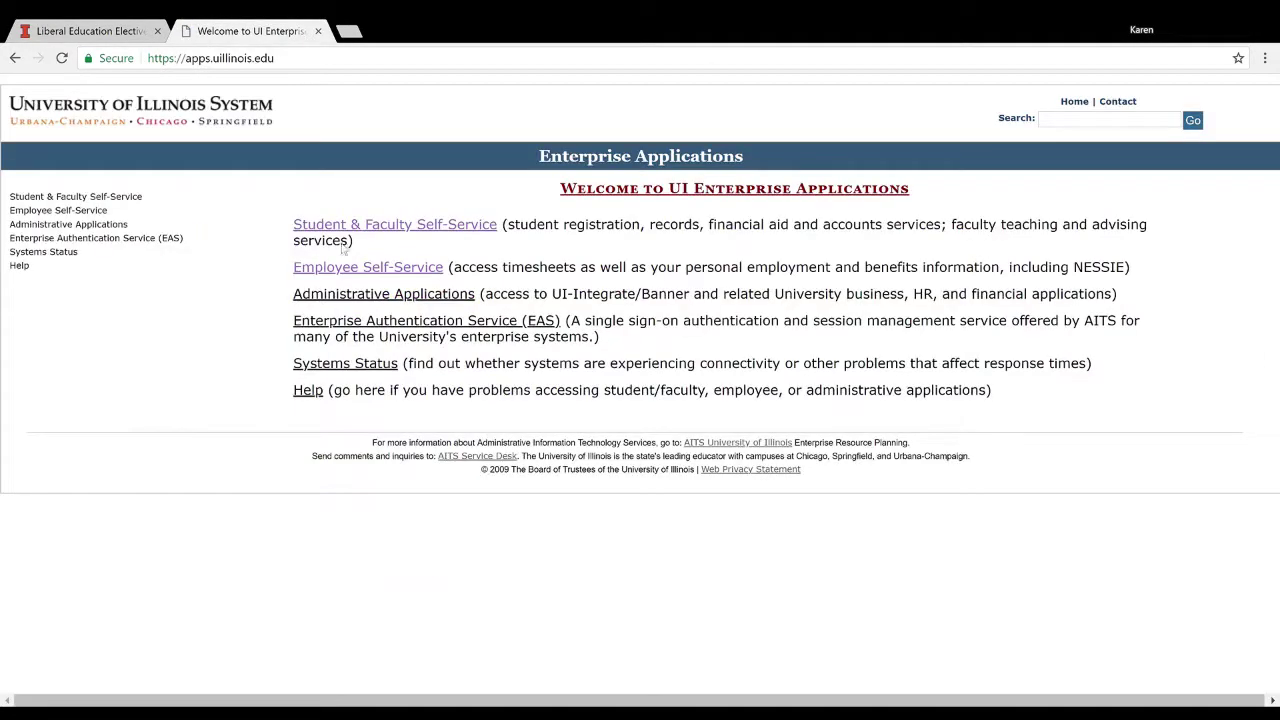
pyautogui.click(355, 228)
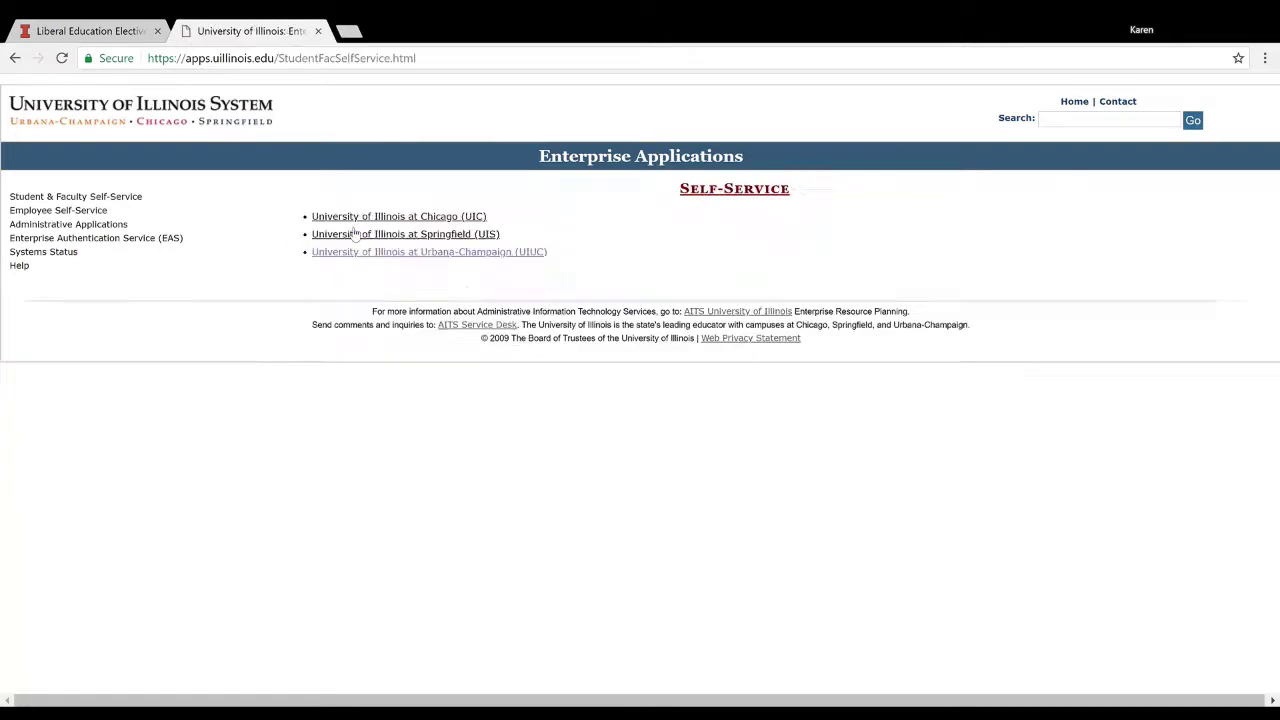
pyautogui.click(355, 253)
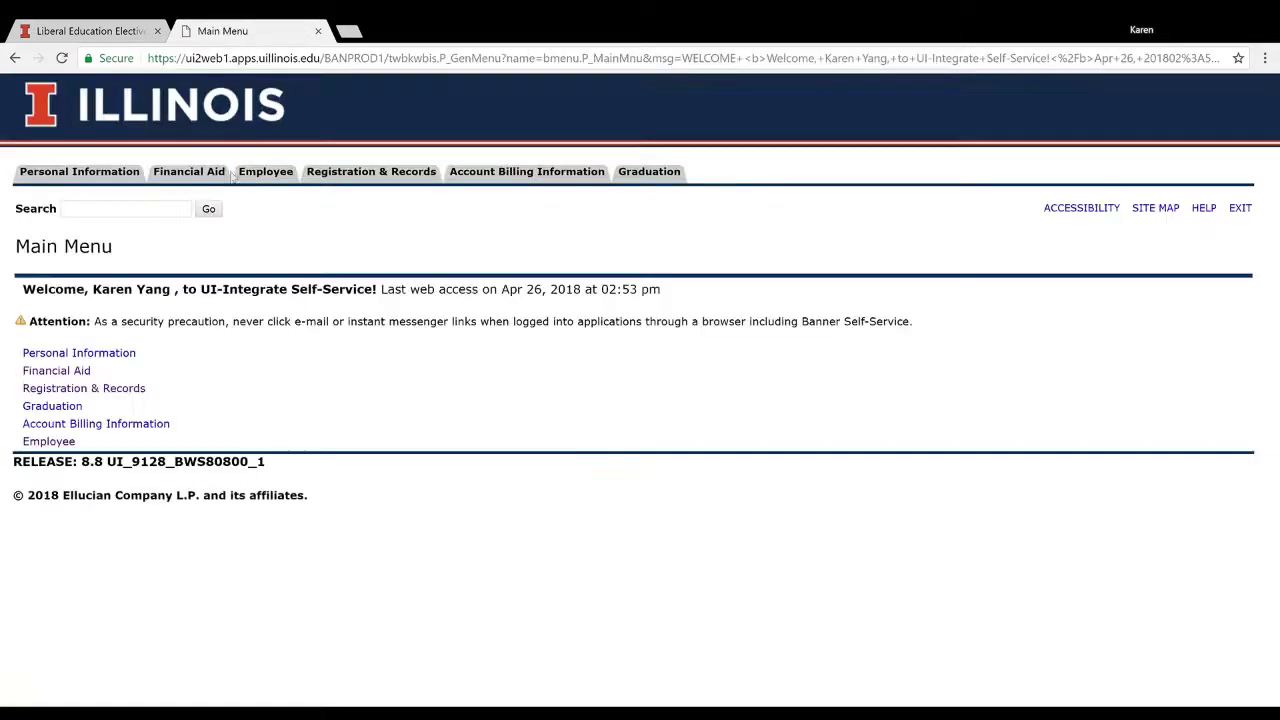
pyautogui.click(86, 396)
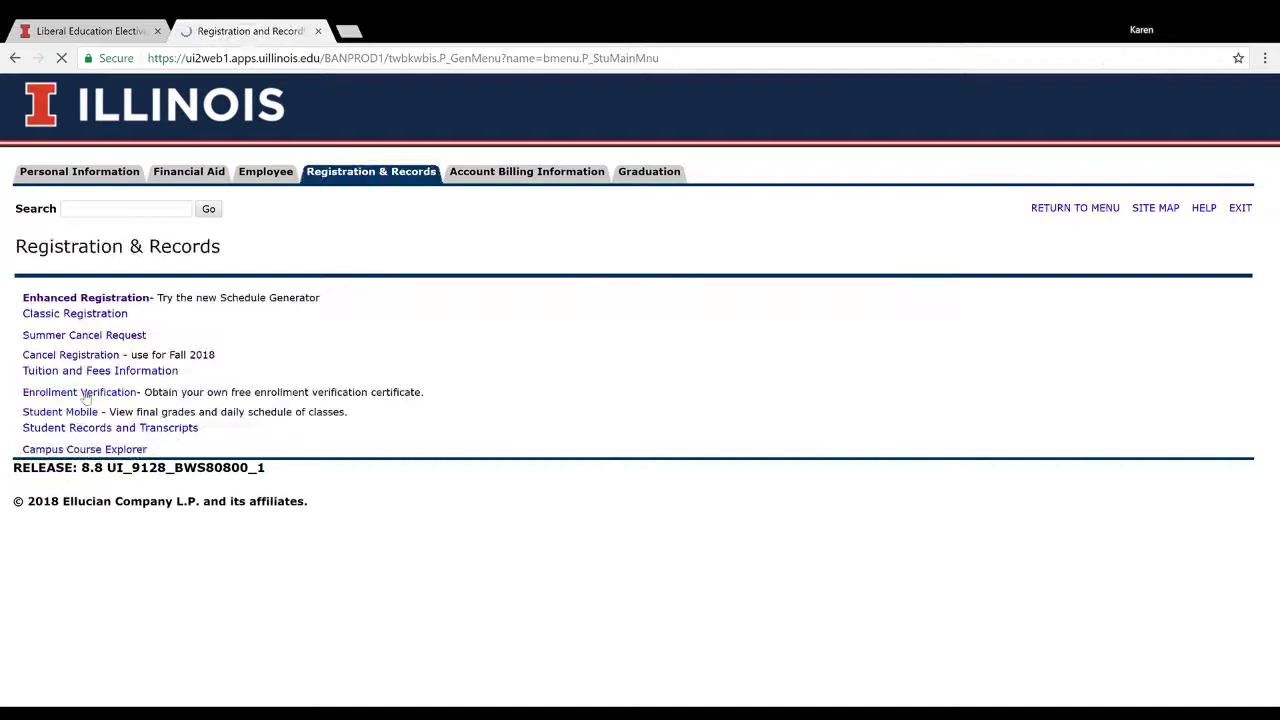
pyautogui.click(93, 302)
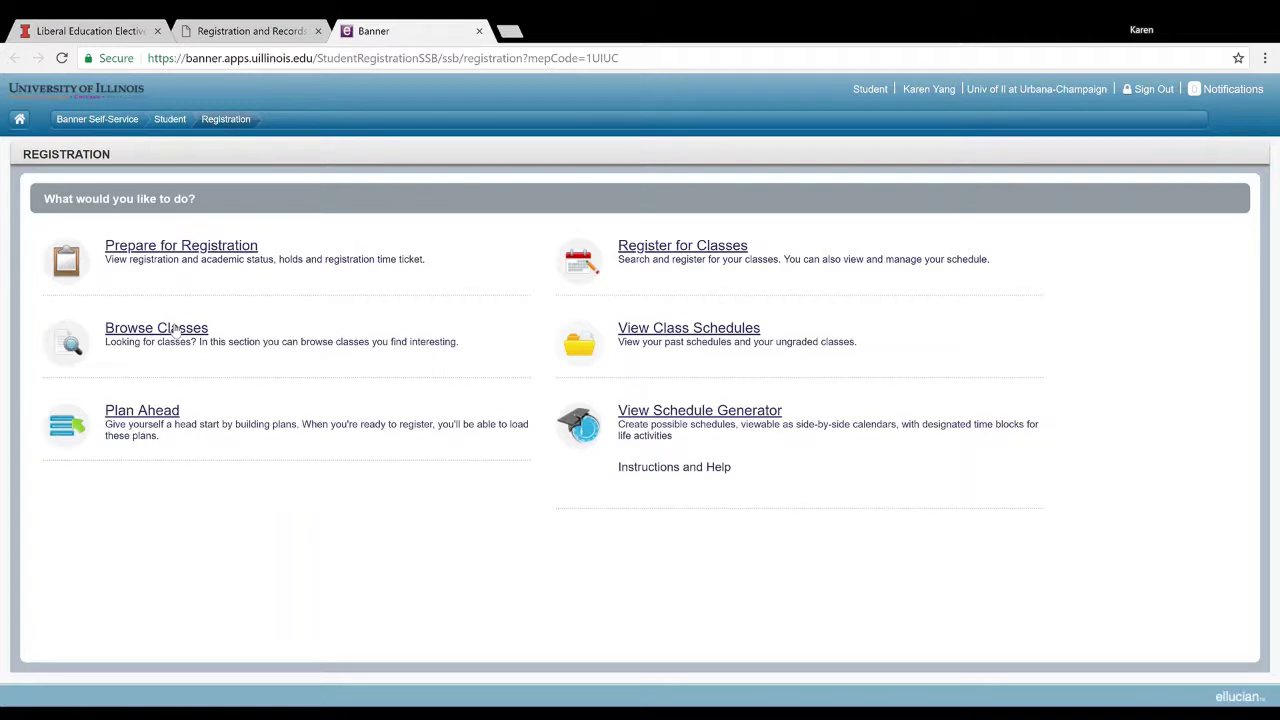
# Browse Fall 2018 - Urbana-Champaign classes with Advanced Search and bring up the Attribute list.
pyautogui.click(174, 334)
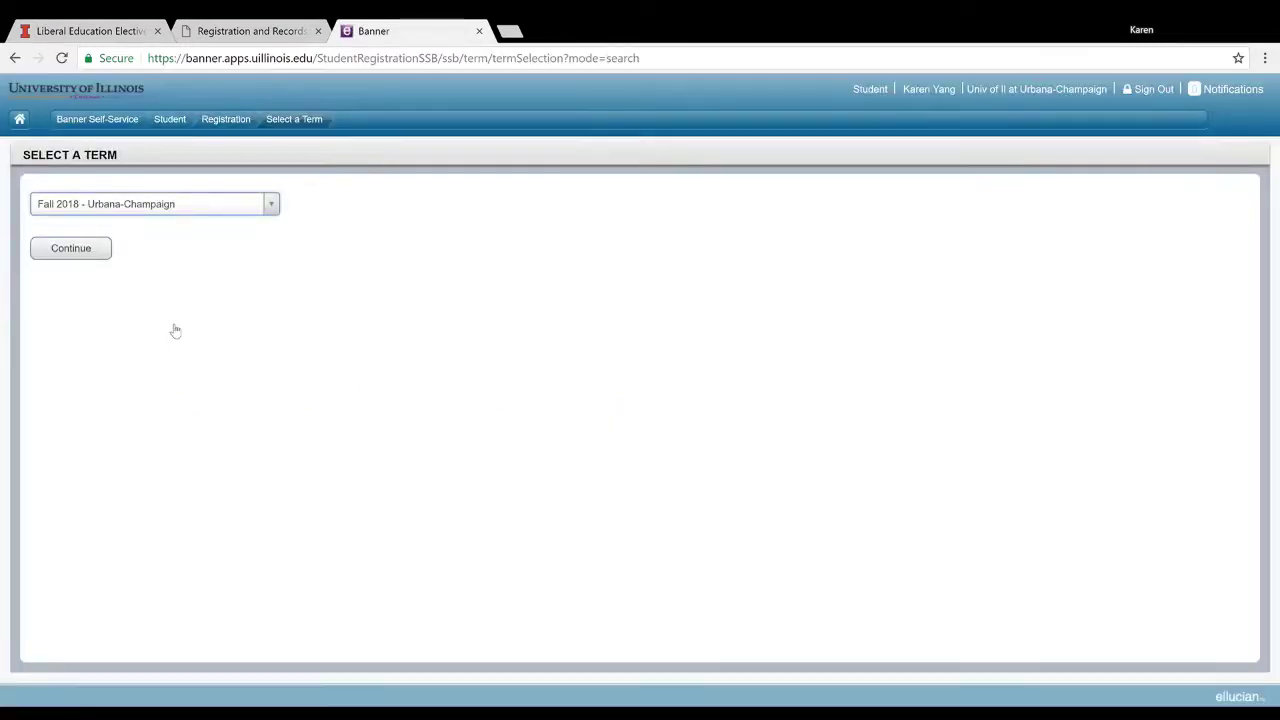
pyautogui.click(72, 256)
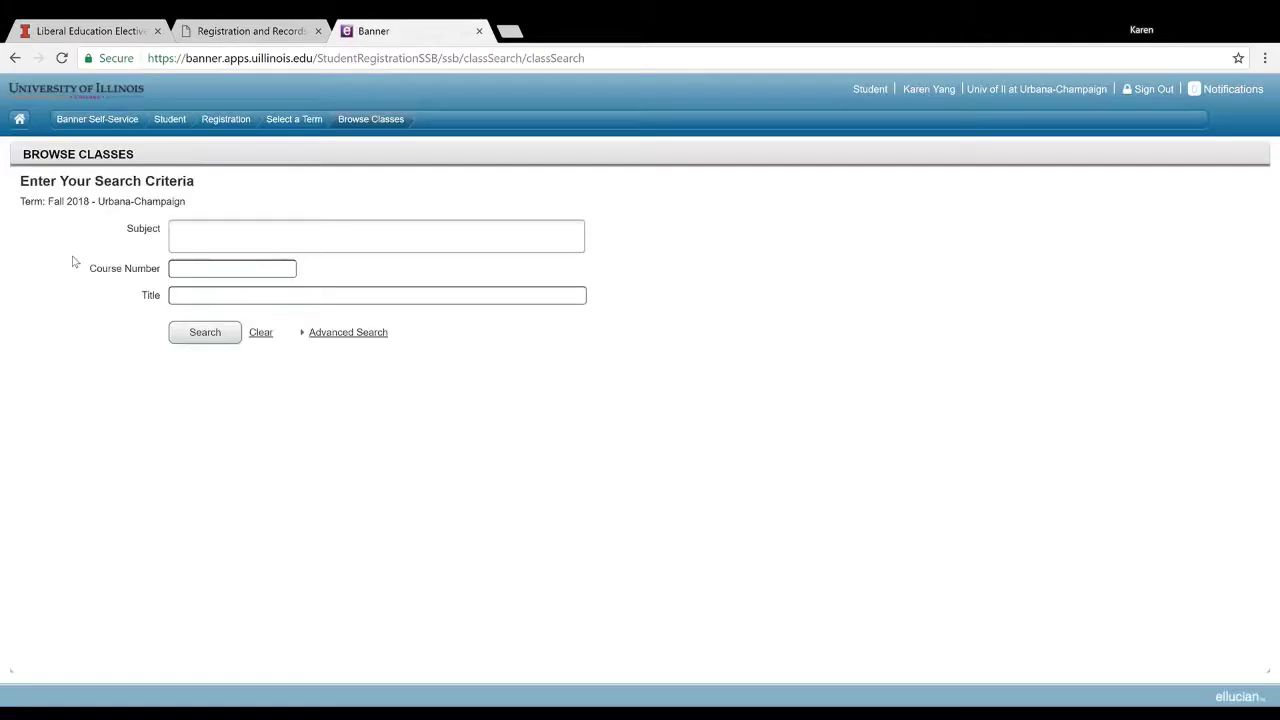
pyautogui.click(337, 334)
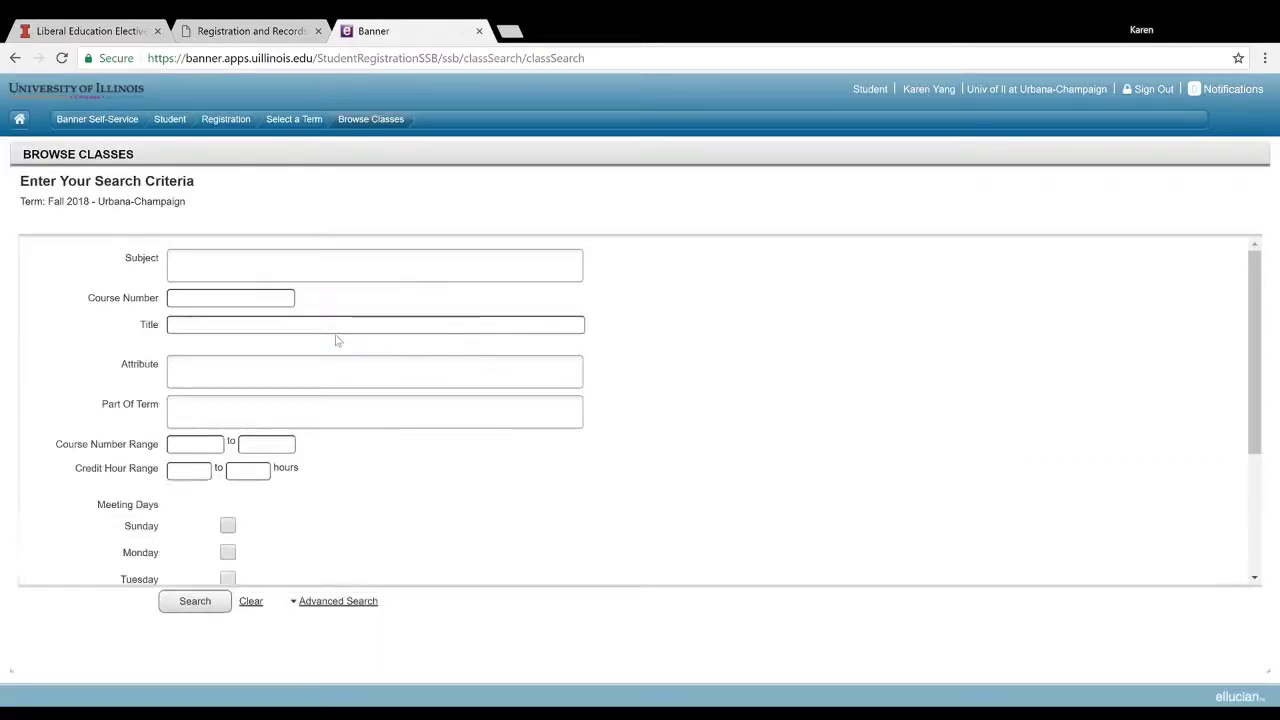
pyautogui.click(199, 371)
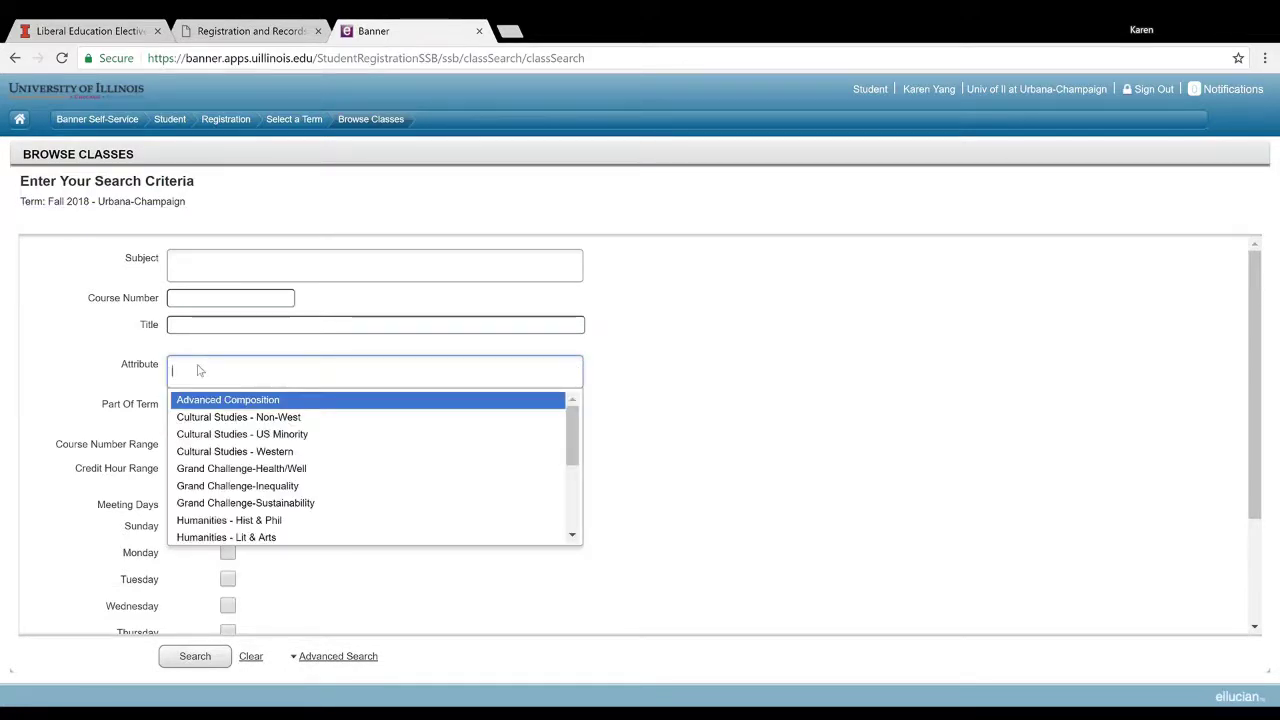
# Choose Cultural Studies - Non-West from the Attribute list and review the remaining criteria fields.
pyautogui.scroll(-1, 297, 470)
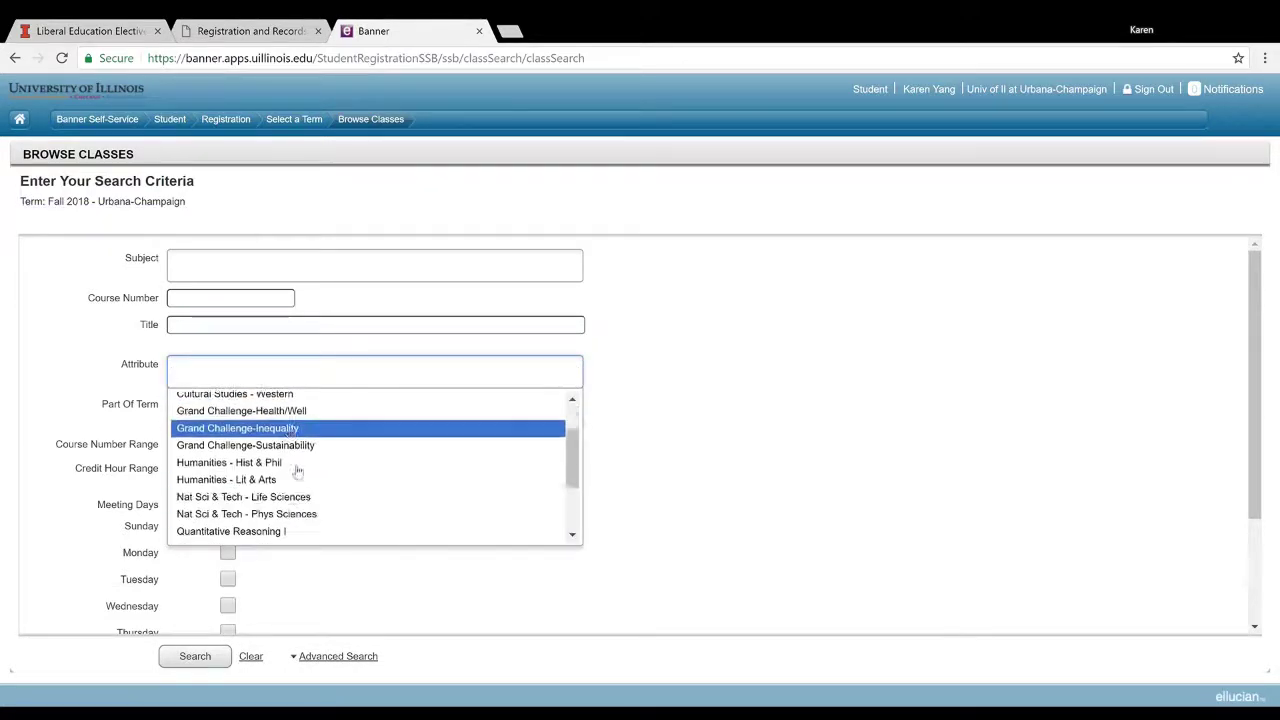
pyautogui.scroll(-2, 297, 470)
pyautogui.scroll(3, 325, 480)
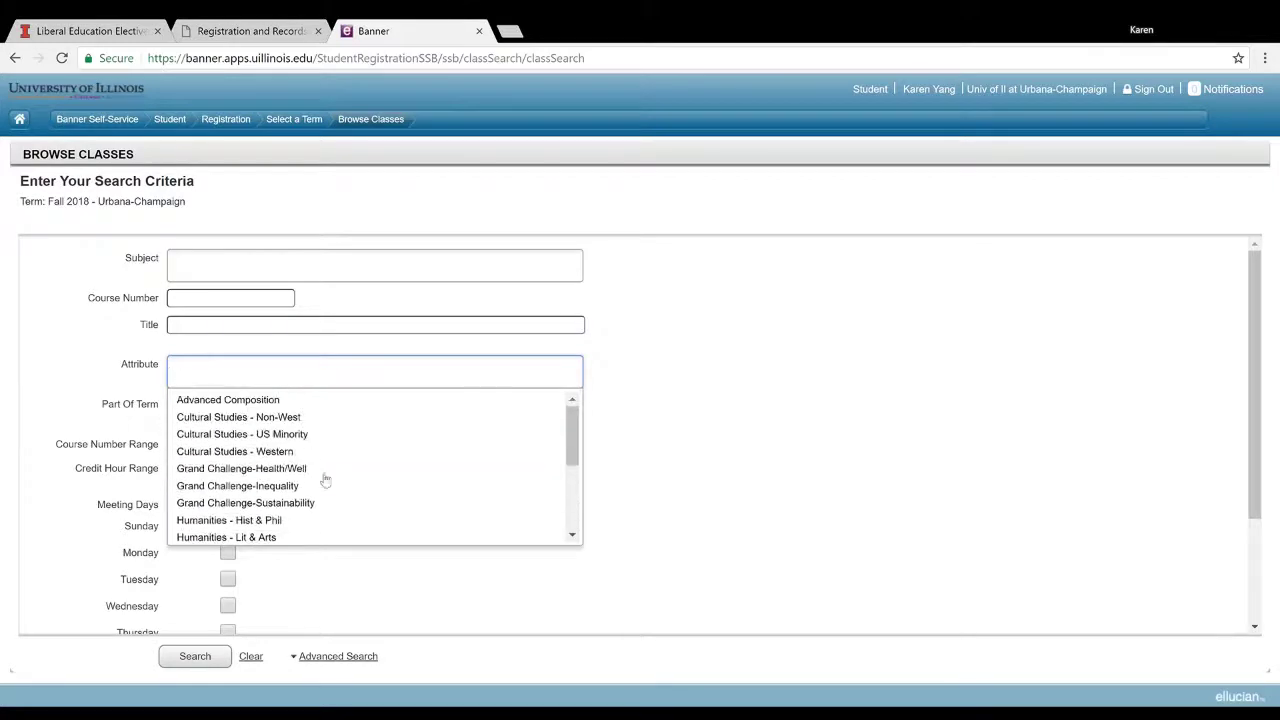
pyautogui.scroll(-2, 318, 423)
pyautogui.scroll(2, 318, 423)
pyautogui.click(318, 420)
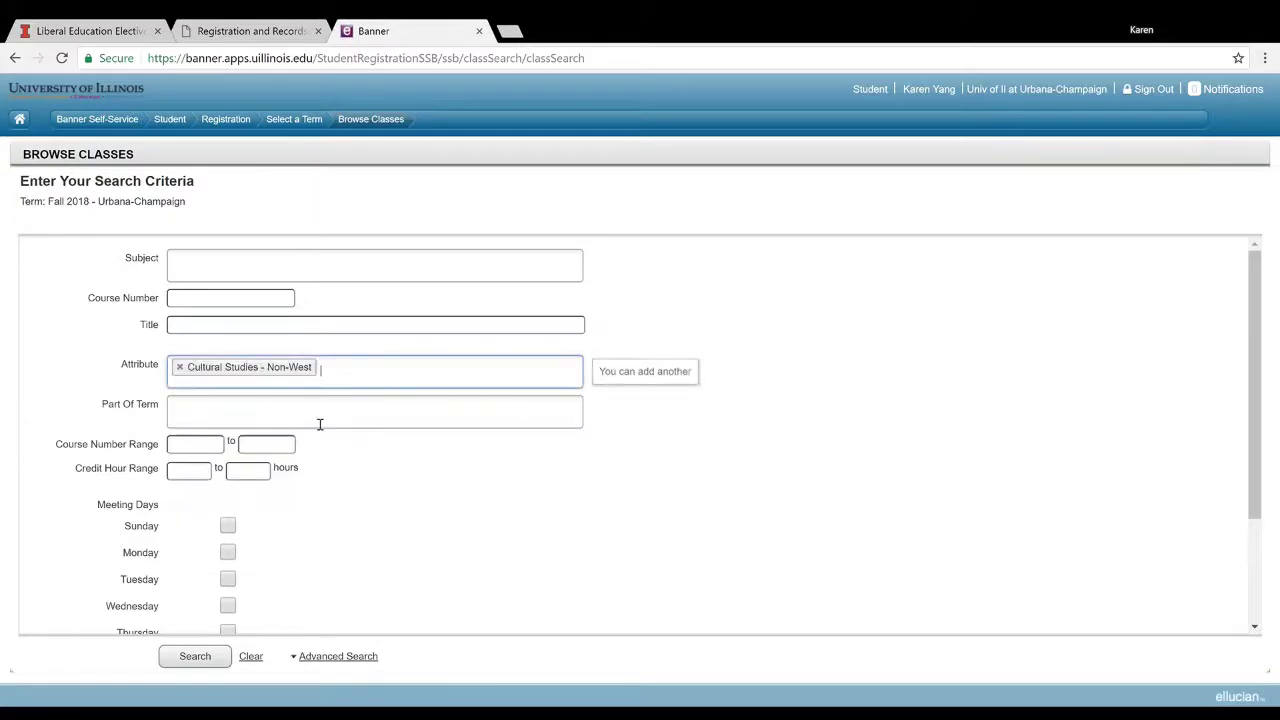
pyautogui.scroll(-3, 148, 498)
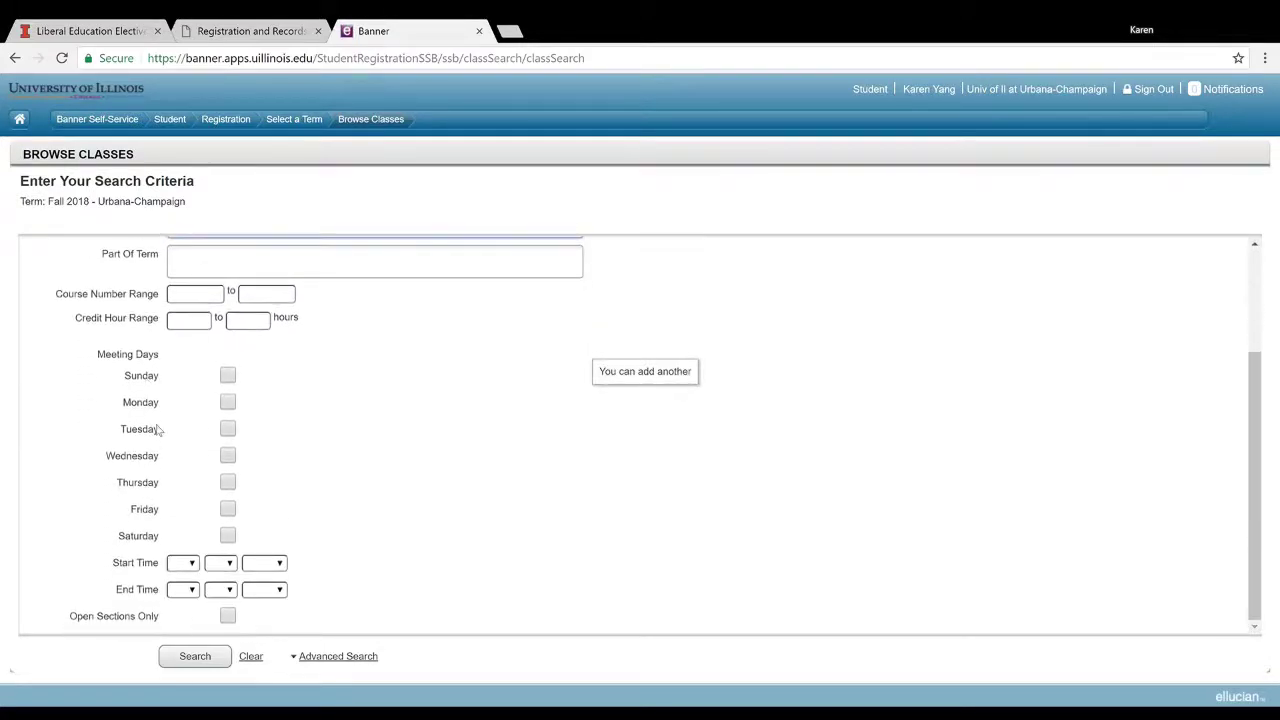
pyautogui.scroll(3, 143, 393)
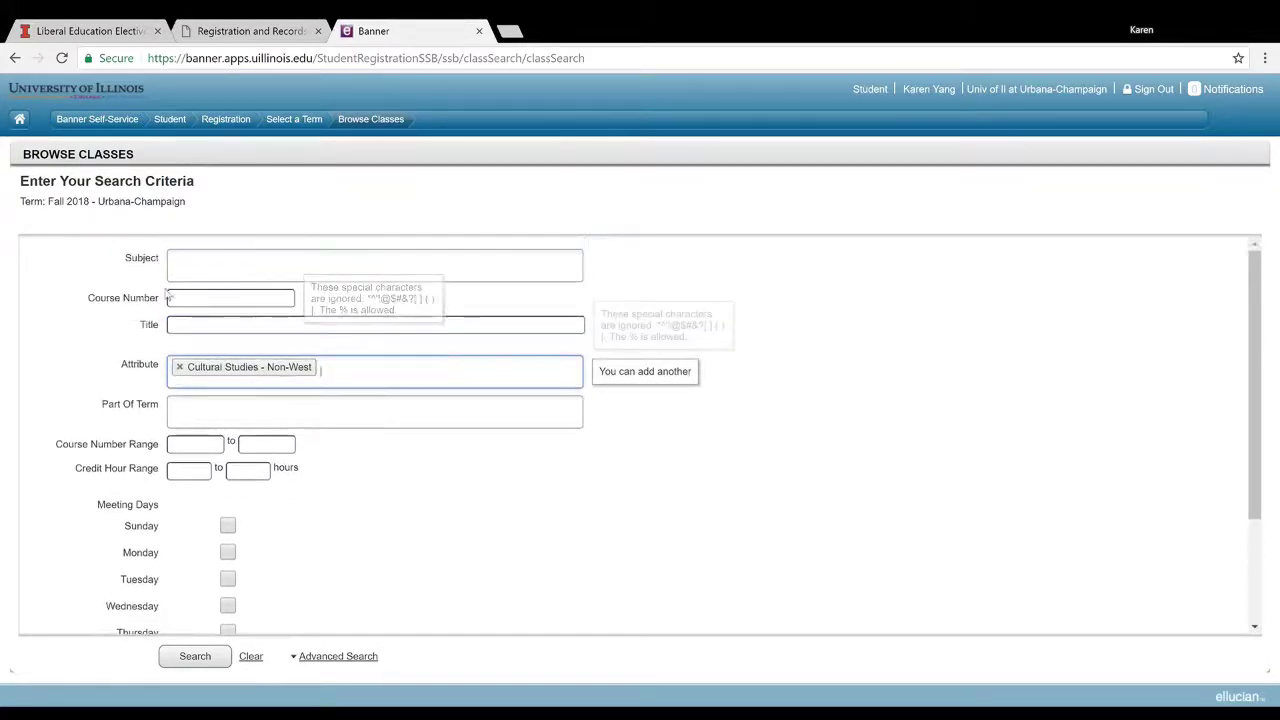
pyautogui.scroll(-3, 109, 367)
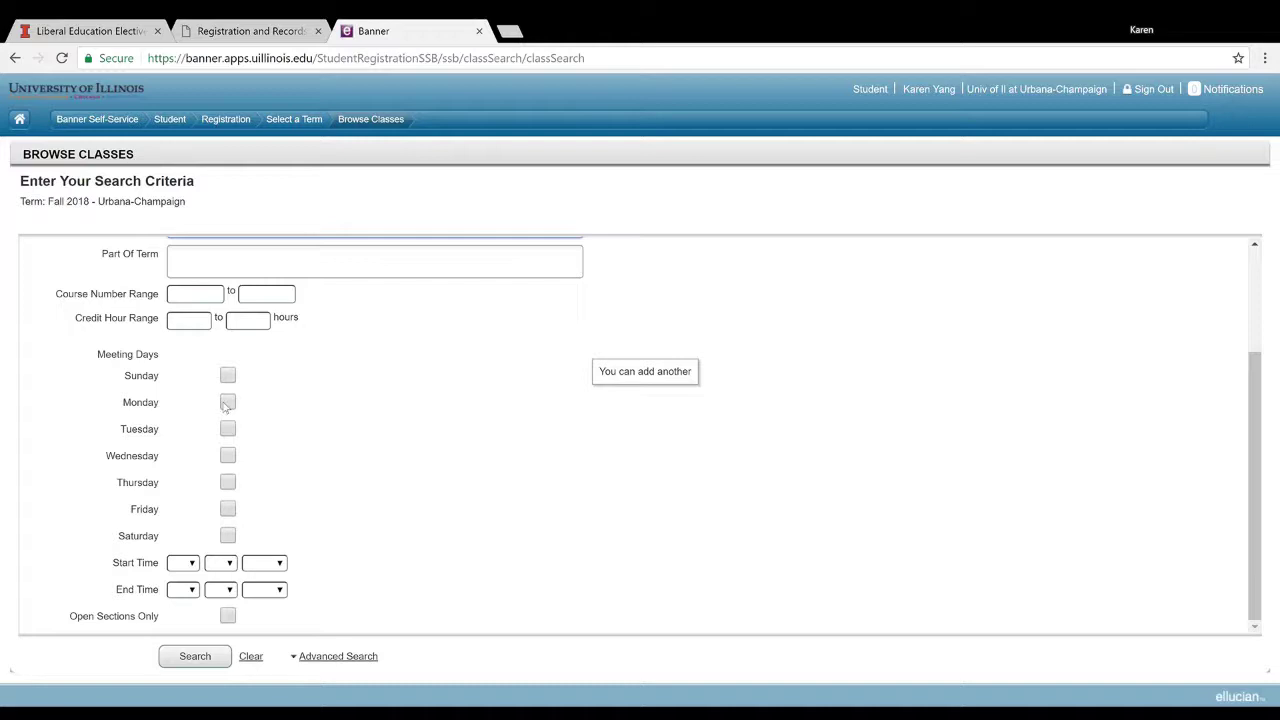
# Limit meeting days to Monday, Wednesday and Friday with start hour 09 and end hour 10.
pyautogui.click(228, 403)
pyautogui.click(228, 456)
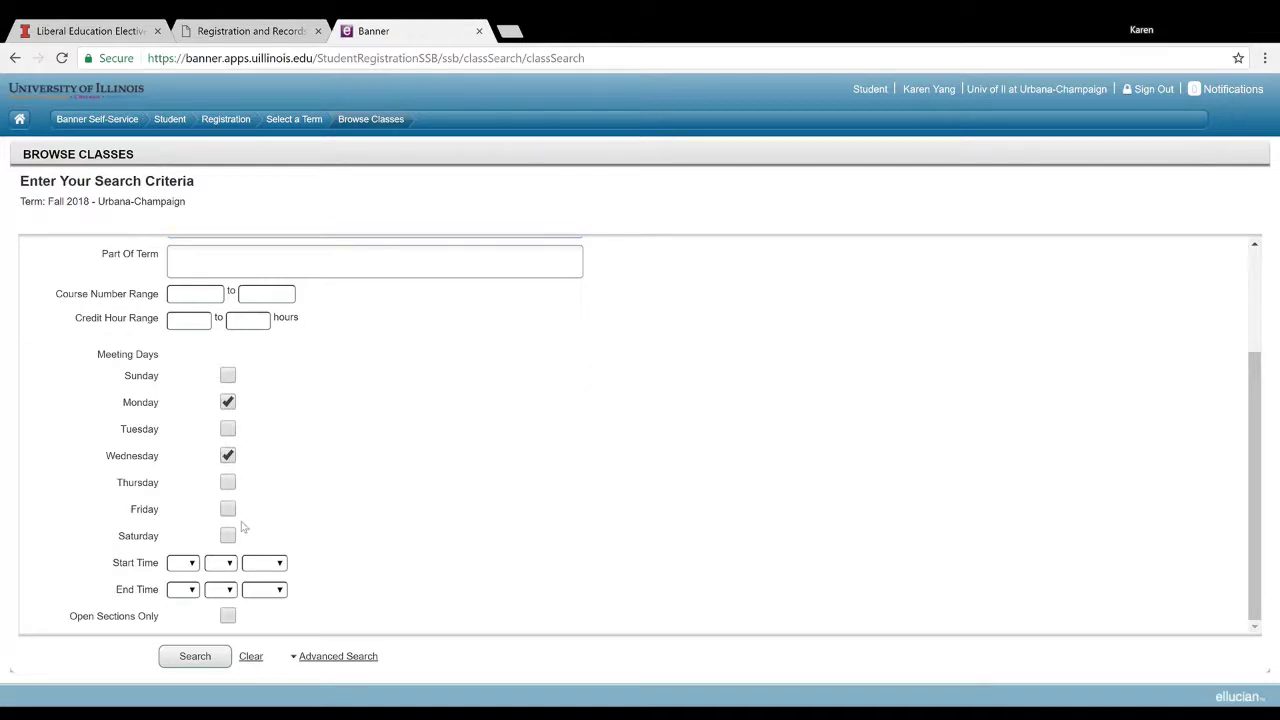
pyautogui.click(228, 510)
pyautogui.click(184, 563)
pyautogui.write('09')
pyautogui.click(184, 590)
pyautogui.write('10')
# Clear the 09 and 10 hour settings and remove Monday and Wednesday from the meeting days.
pyautogui.click(186, 566)
pyautogui.click(190, 226)
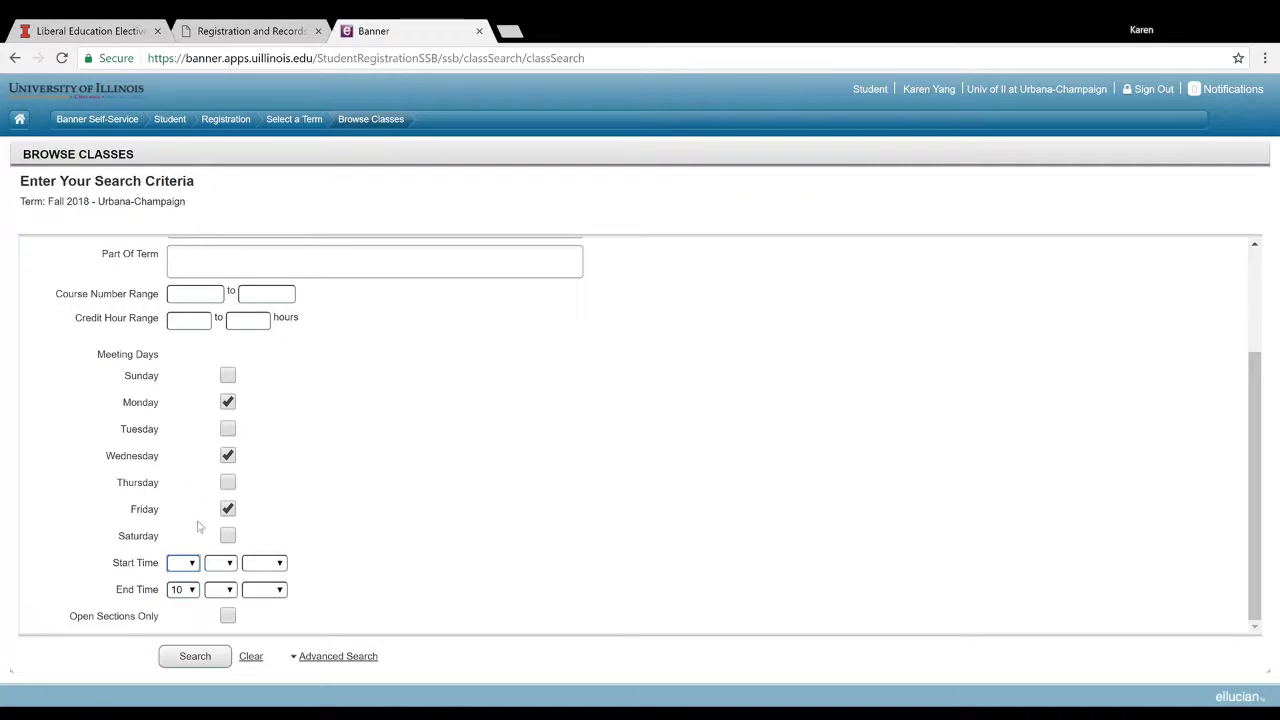
pyautogui.click(196, 590)
pyautogui.click(190, 248)
pyautogui.click(227, 403)
pyautogui.click(227, 457)
pyautogui.scroll(3, 314, 446)
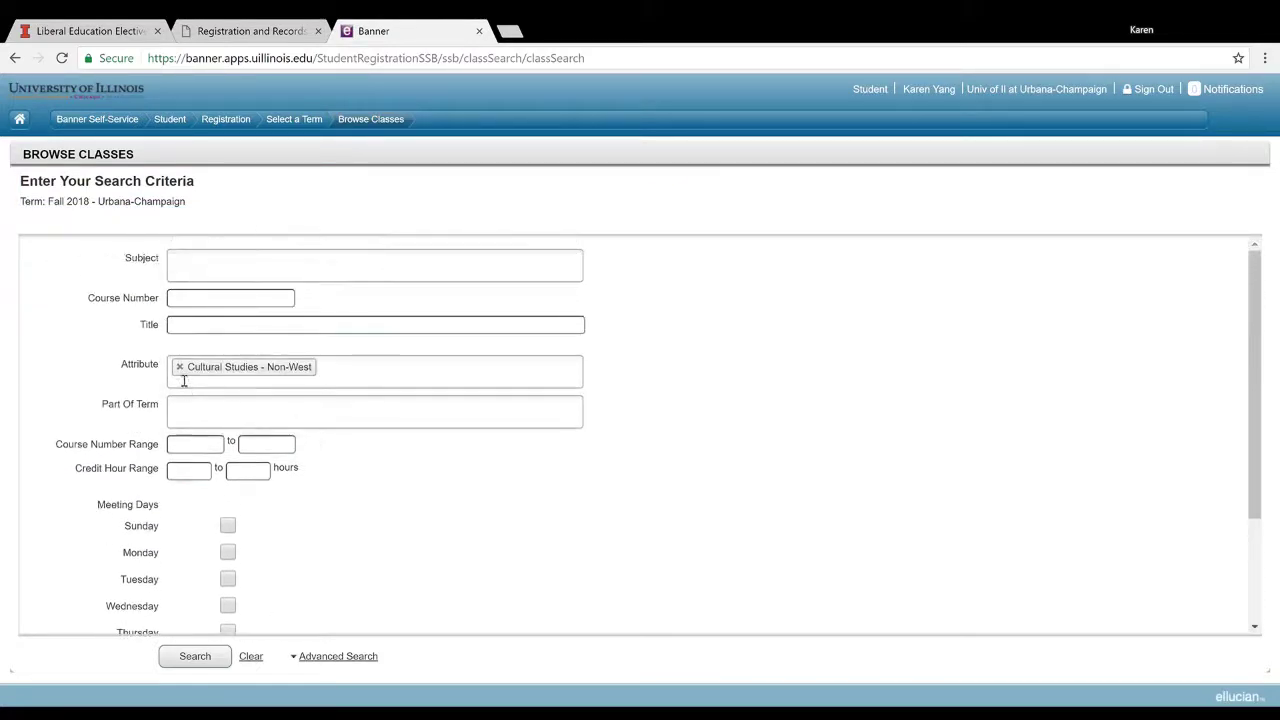
pyautogui.scroll(-3, 368, 405)
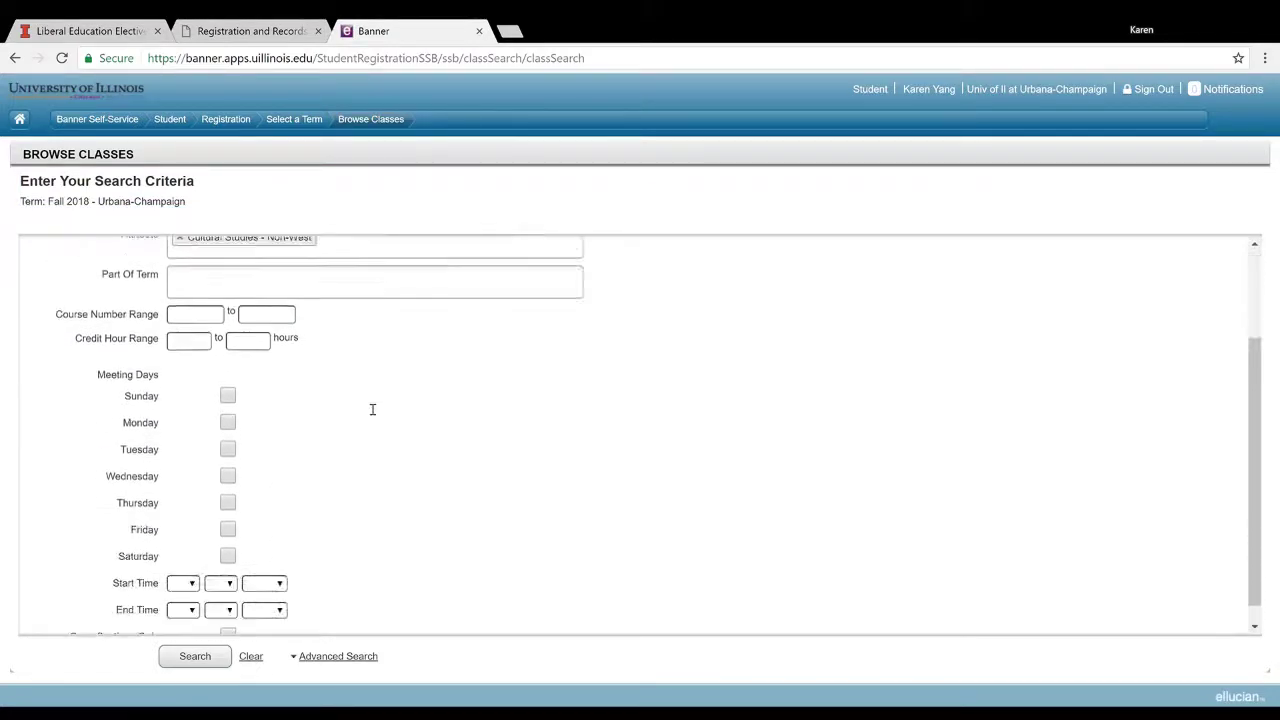
# Run the class search, look over the 192 results, and move to page 2.
pyautogui.click(203, 662)
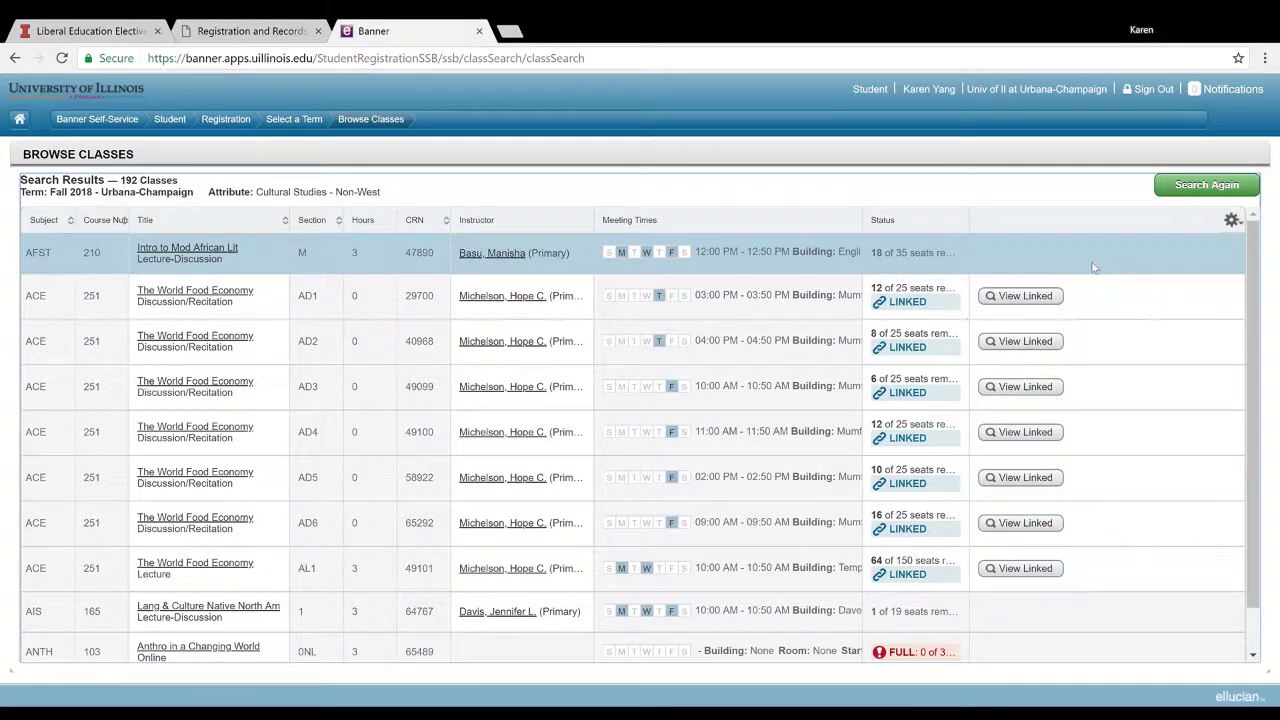
pyautogui.scroll(-1, 575, 435)
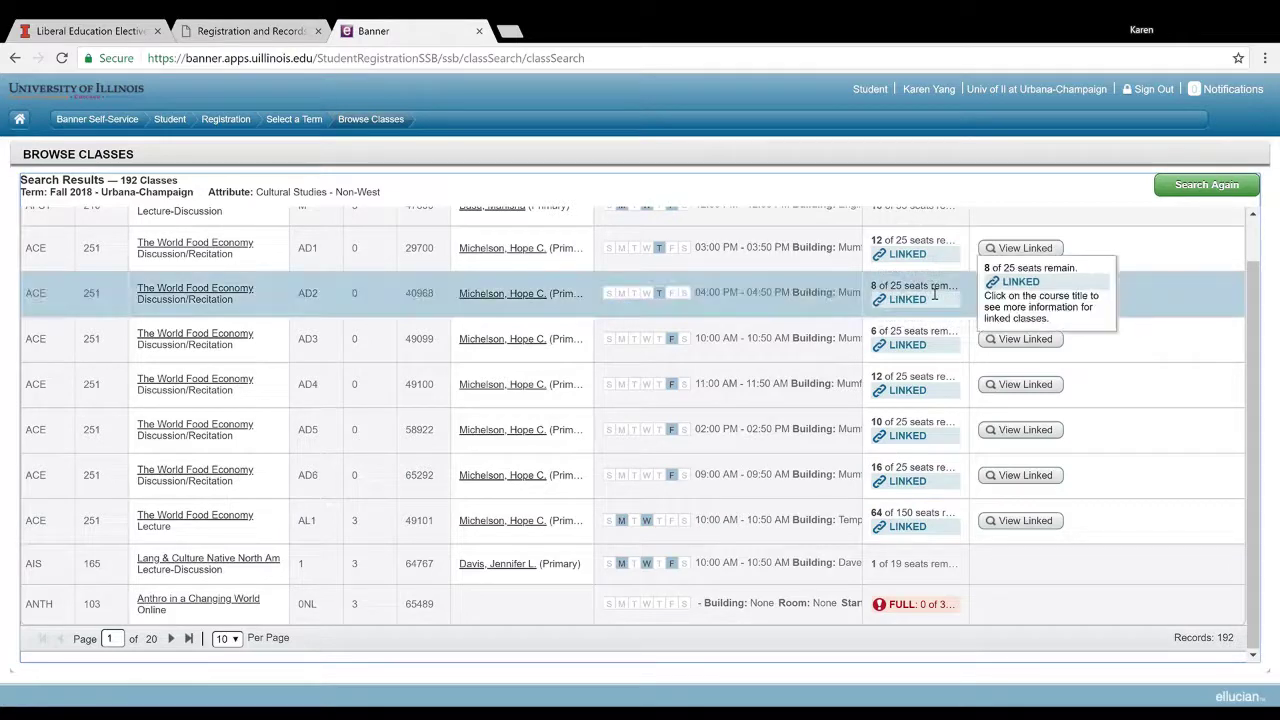
pyautogui.scroll(1, 1096, 316)
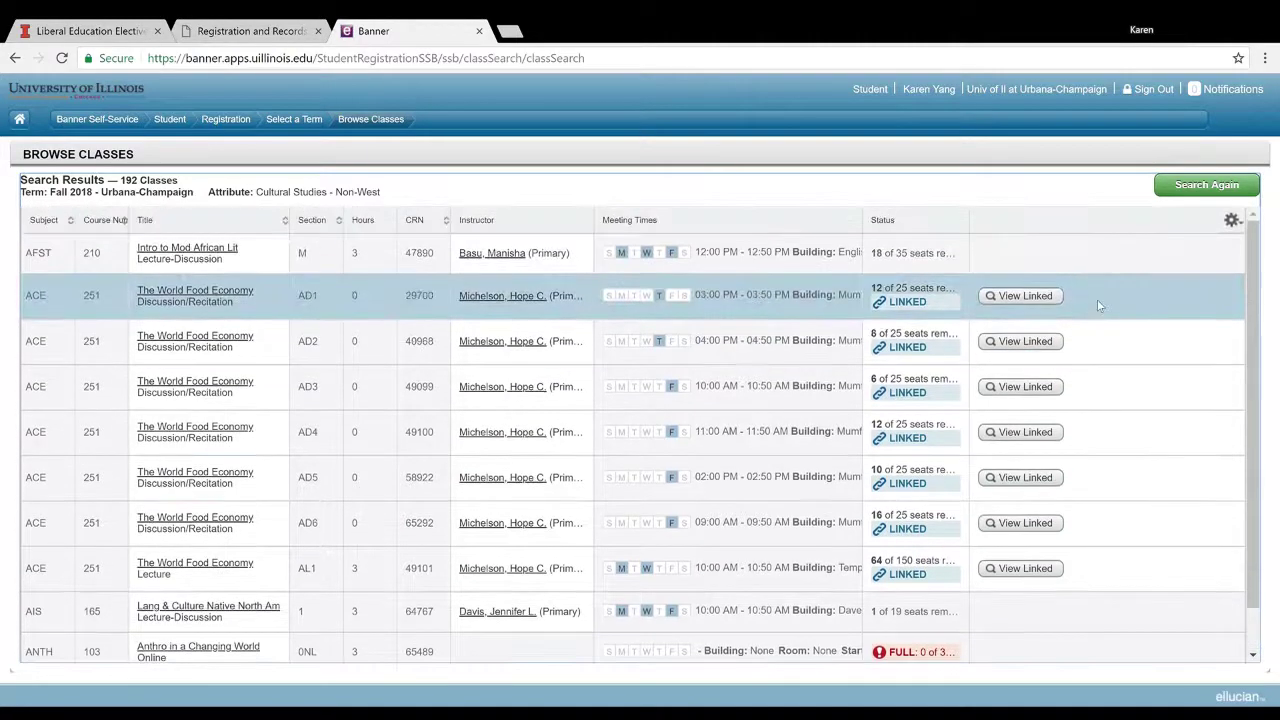
pyautogui.scroll(-1, 325, 390)
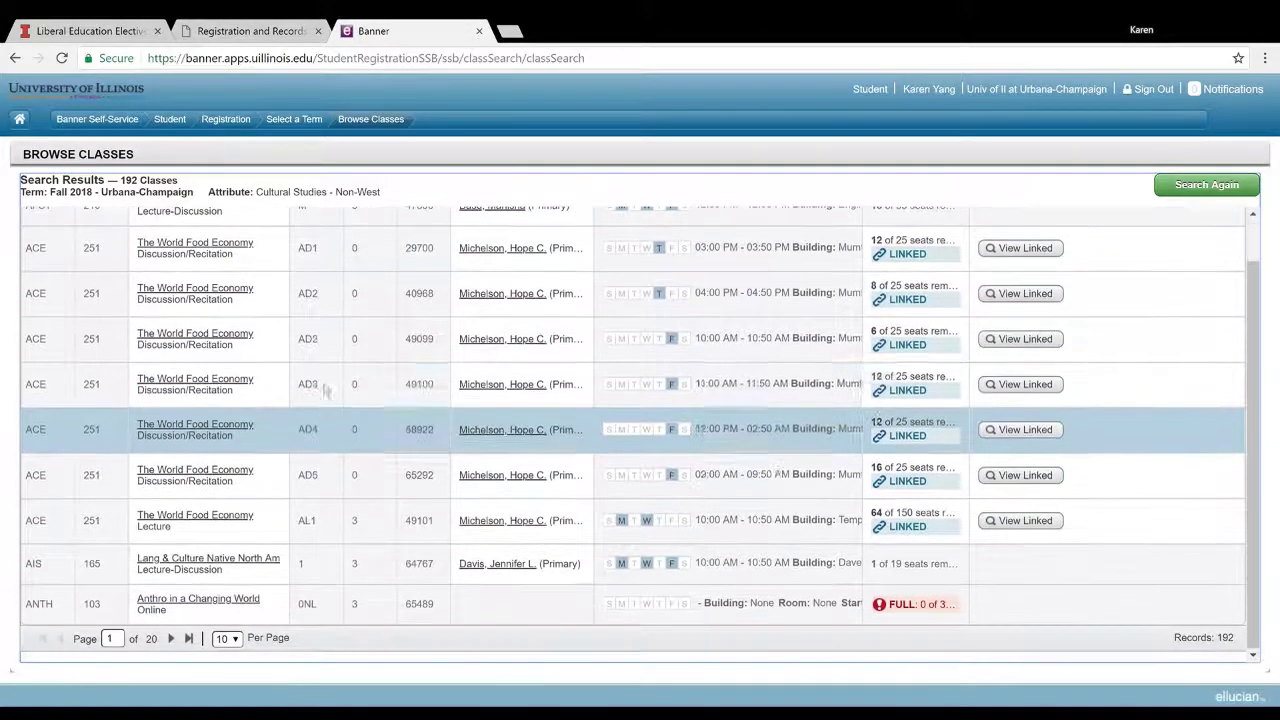
pyautogui.scroll(1, 296, 280)
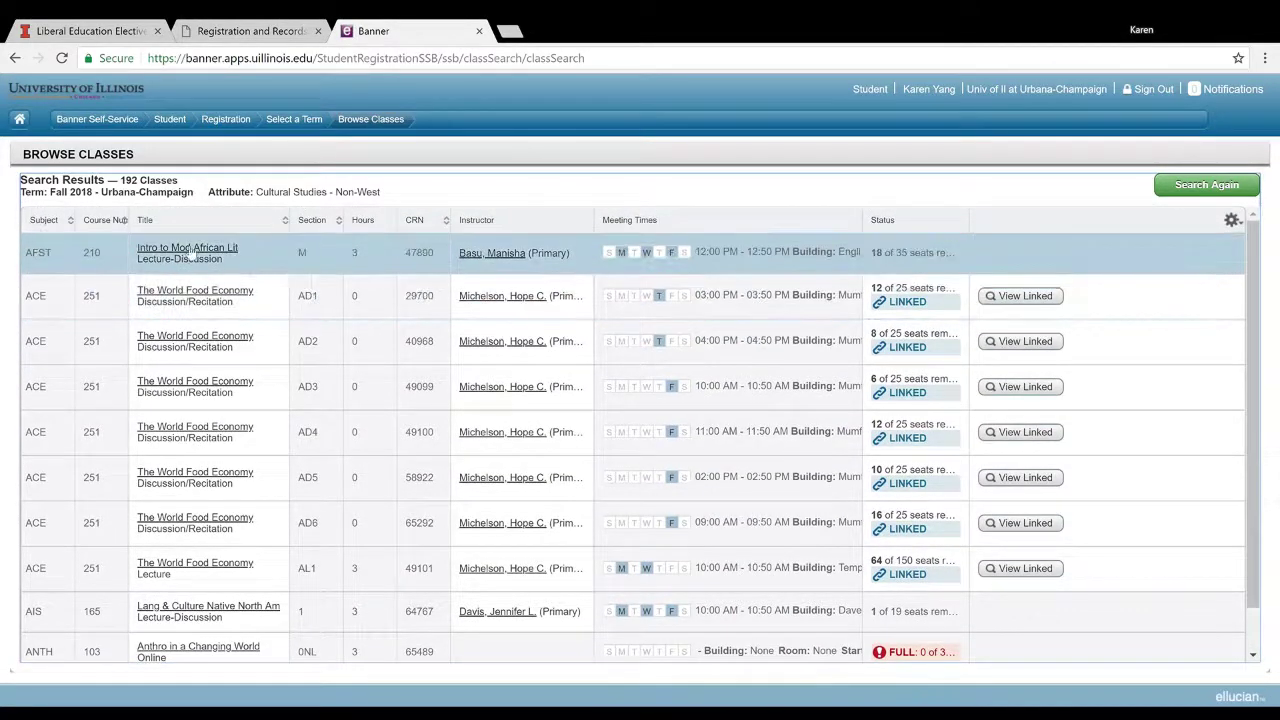
pyautogui.scroll(-1, 174, 460)
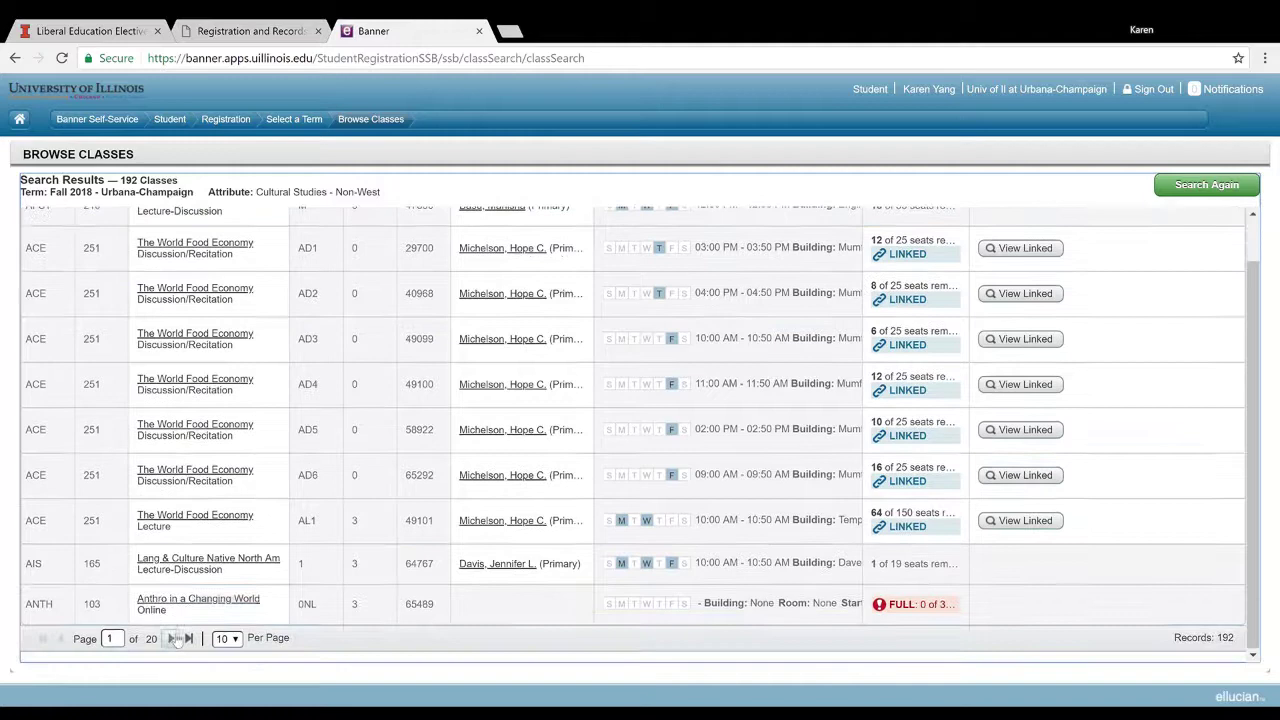
pyautogui.click(171, 639)
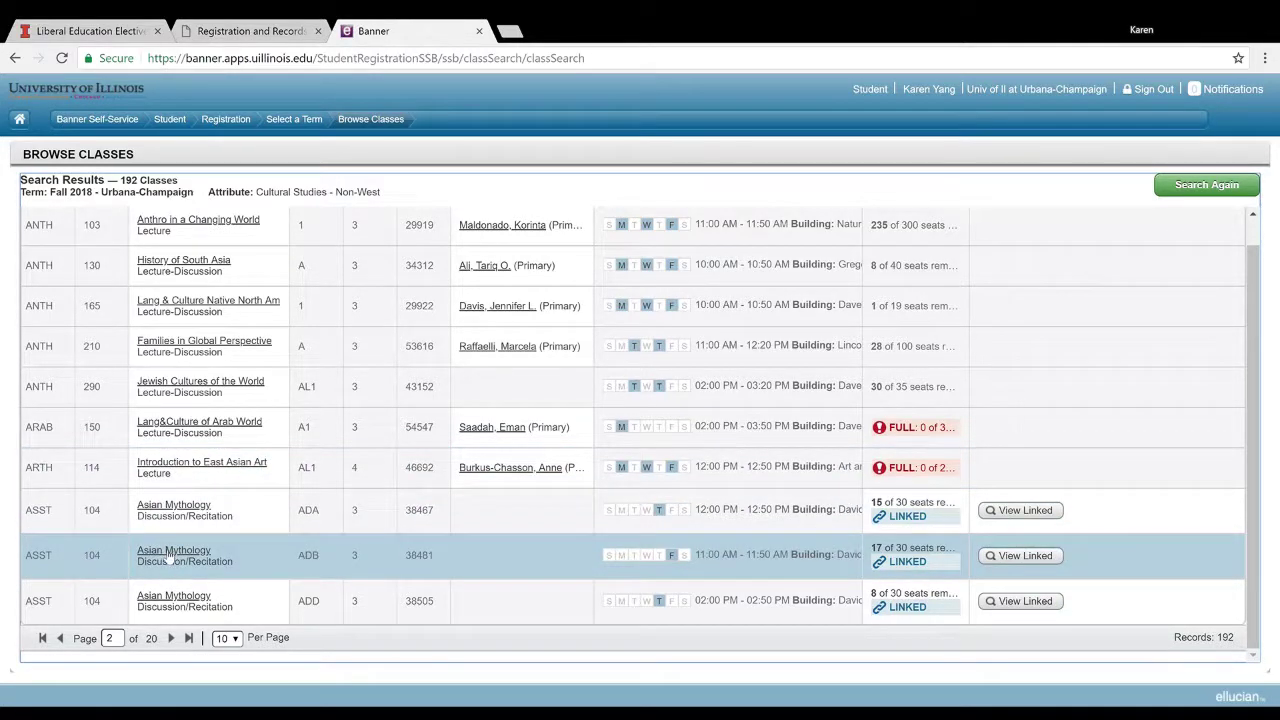
# Open Asian Mythology section ADB's details and view its course description and attributes.
pyautogui.click(172, 552)
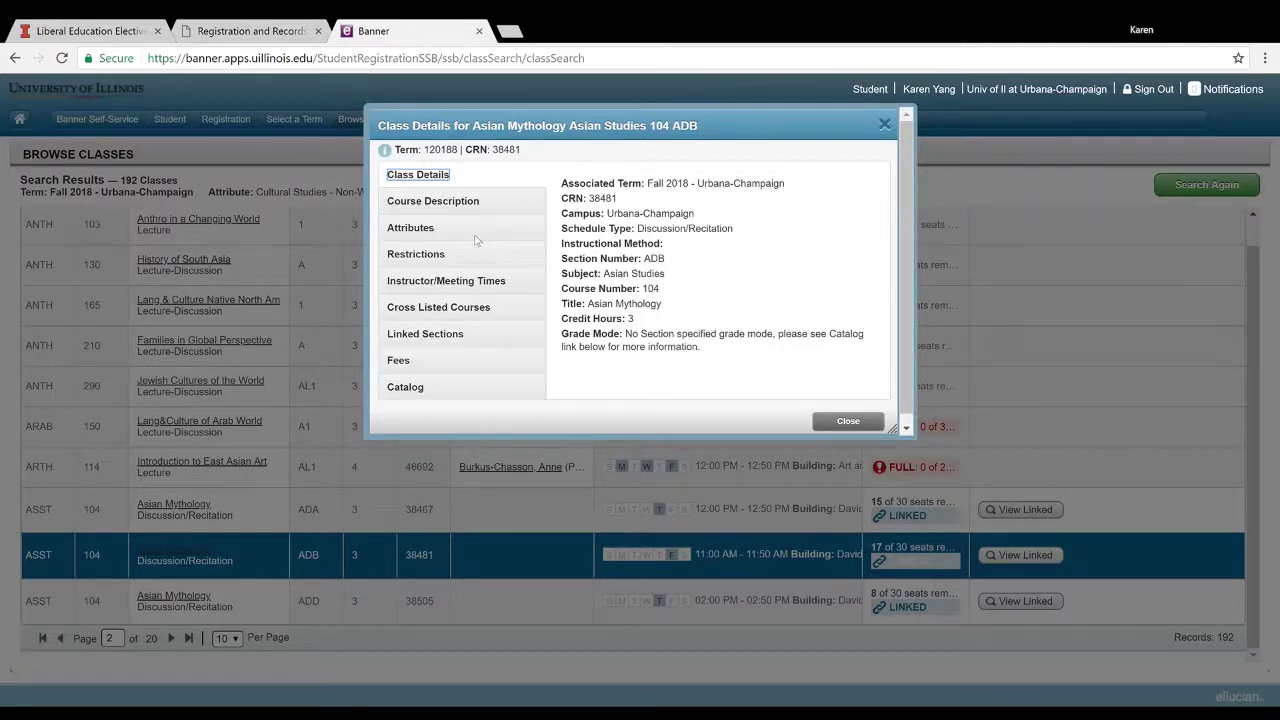
pyautogui.click(437, 208)
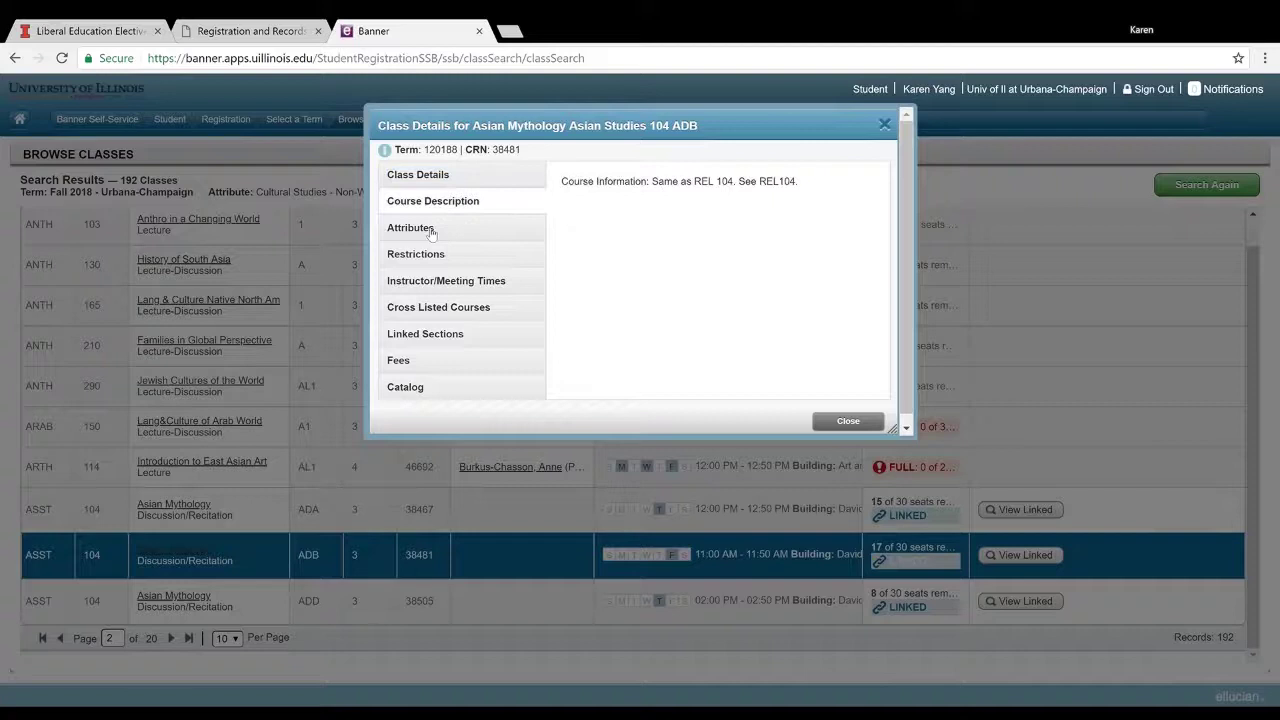
pyautogui.click(431, 231)
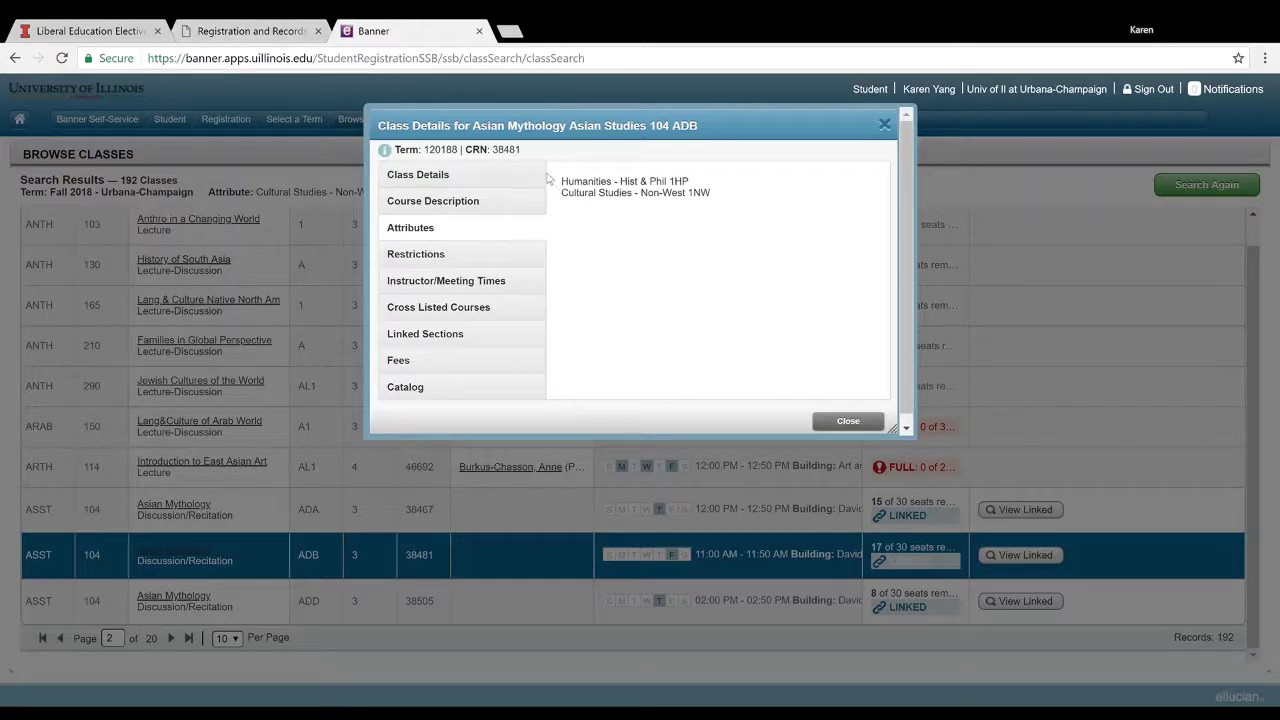
# Check the wiki's GenEd requirements against the Asian Mythology details twice, then close Class Details.
pyautogui.click(103, 24)
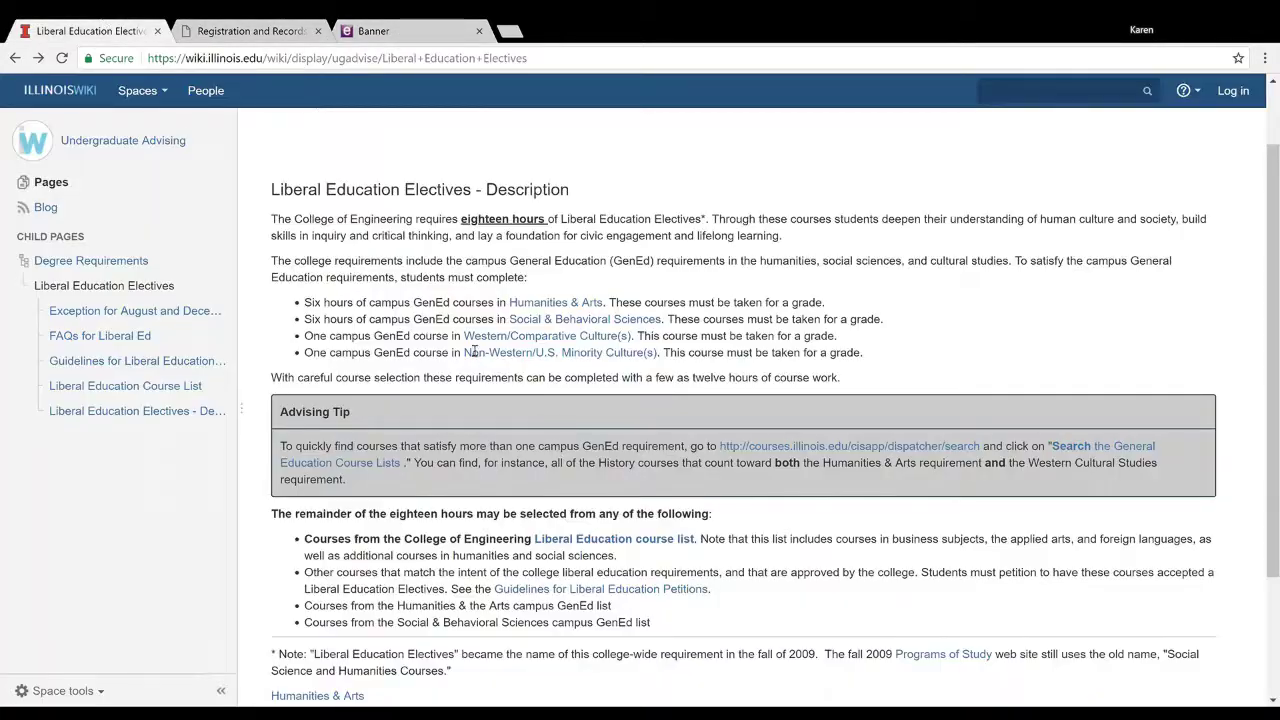
pyautogui.click(364, 26)
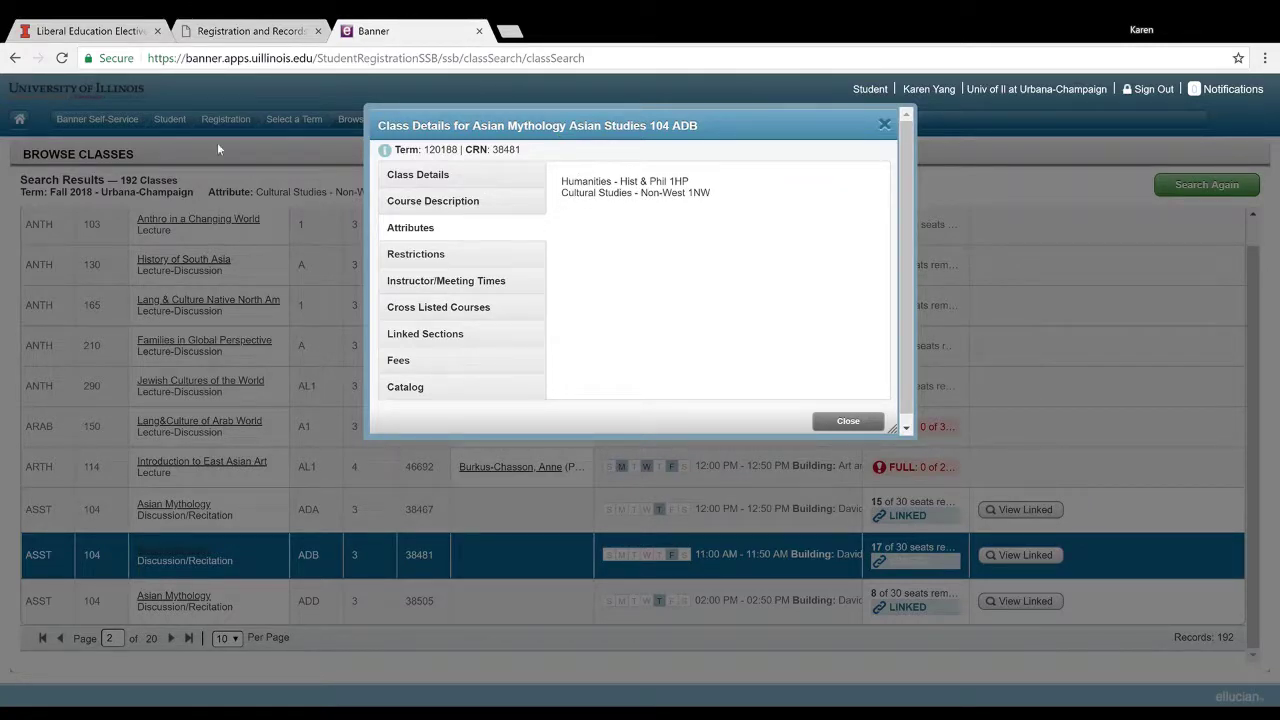
pyautogui.click(95, 31)
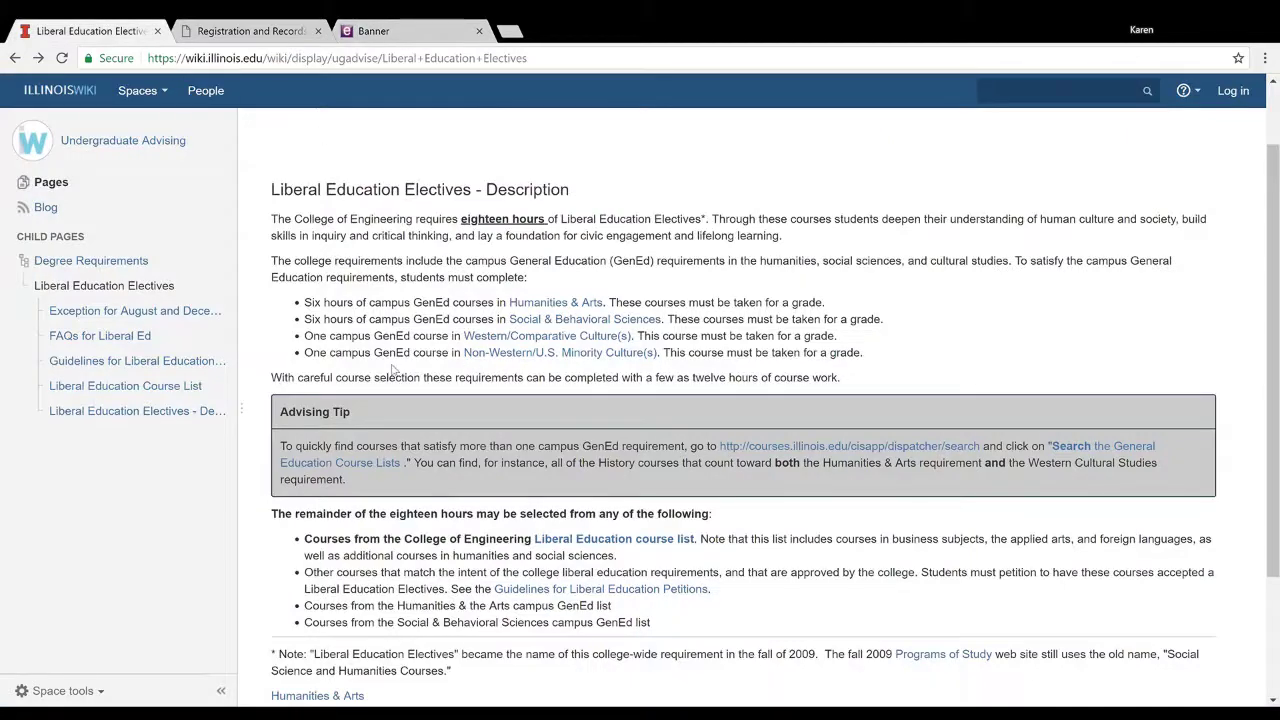
pyautogui.click(372, 31)
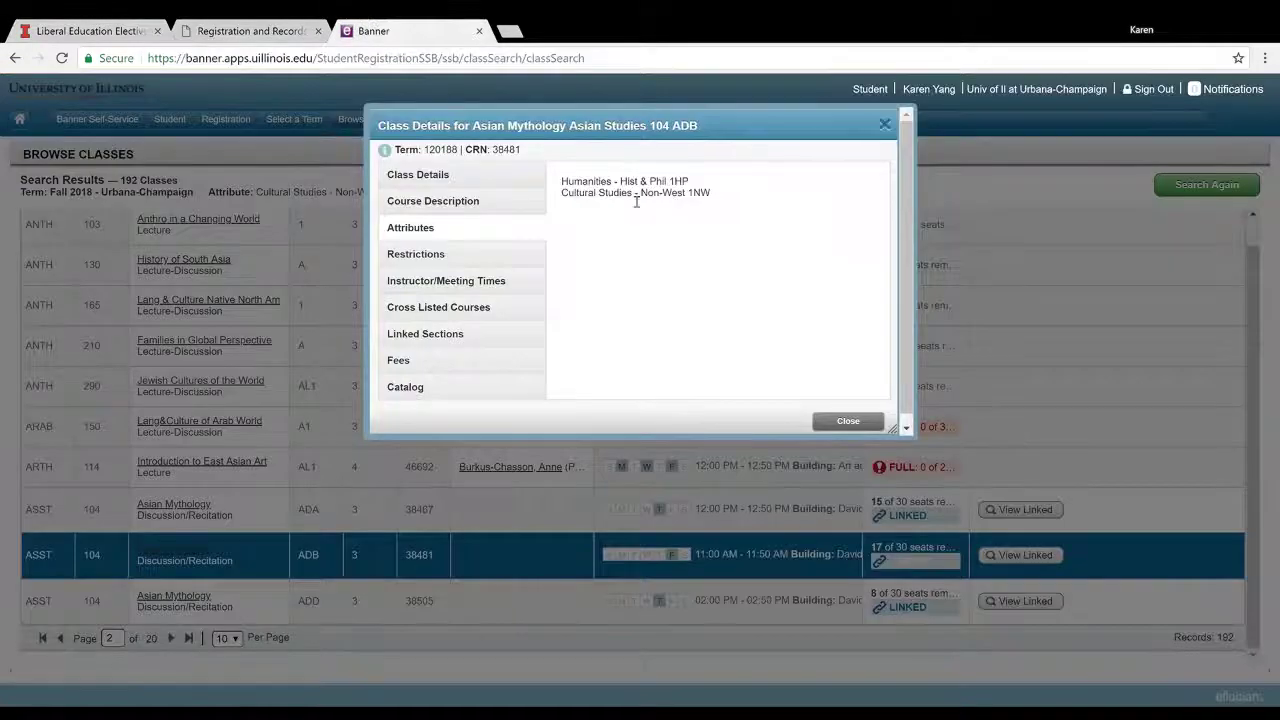
pyautogui.click(856, 422)
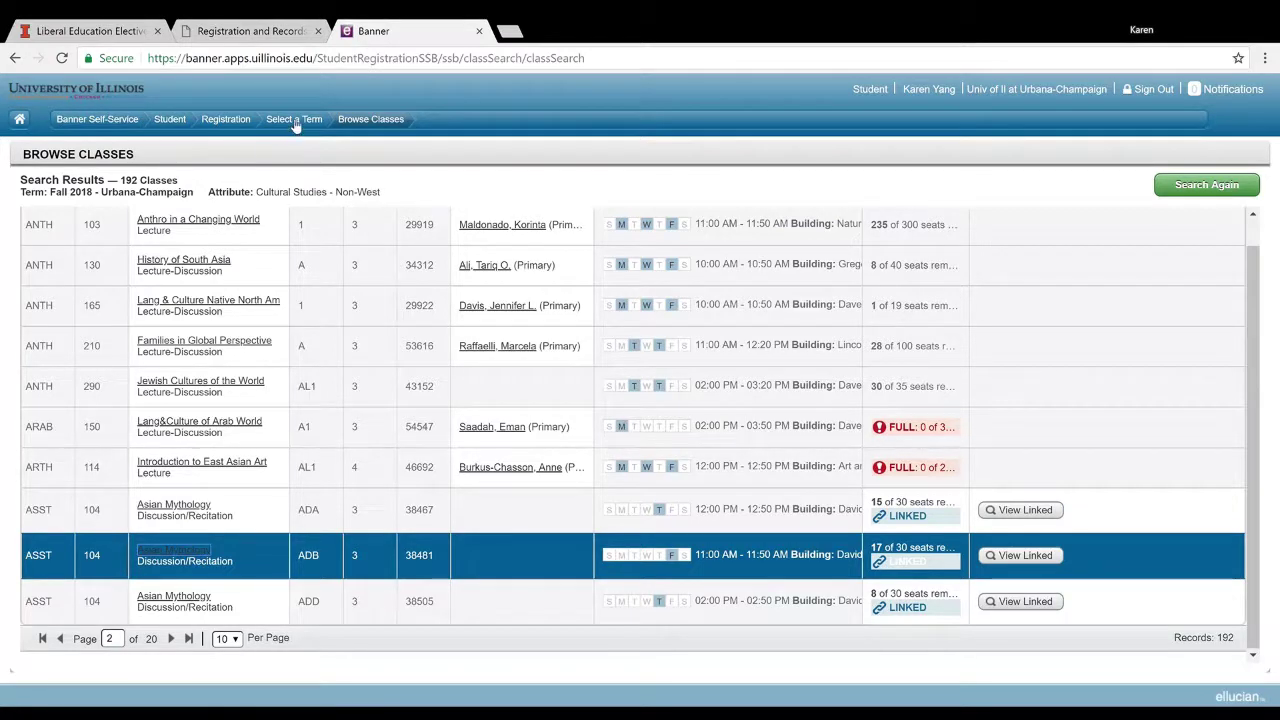
# Return to Register for Classes and continue with the Fall 2018 - Urbana-Champaign term.
pyautogui.click(294, 121)
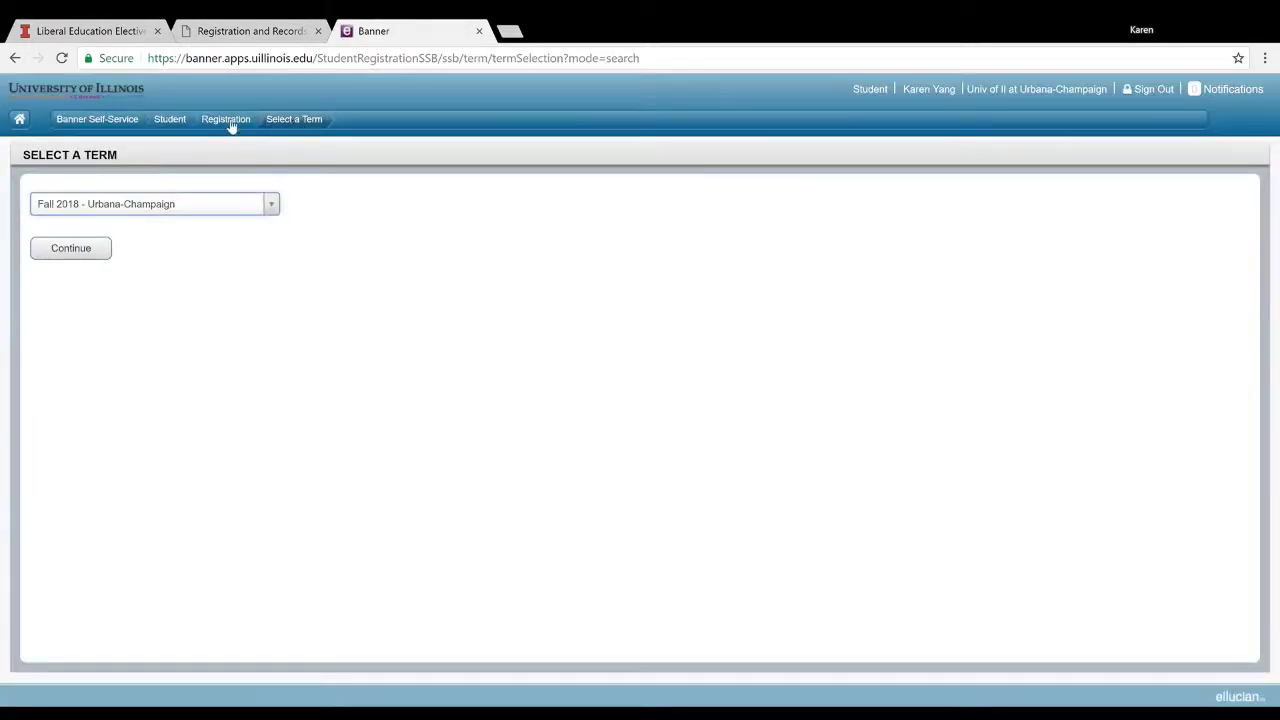
pyautogui.click(228, 121)
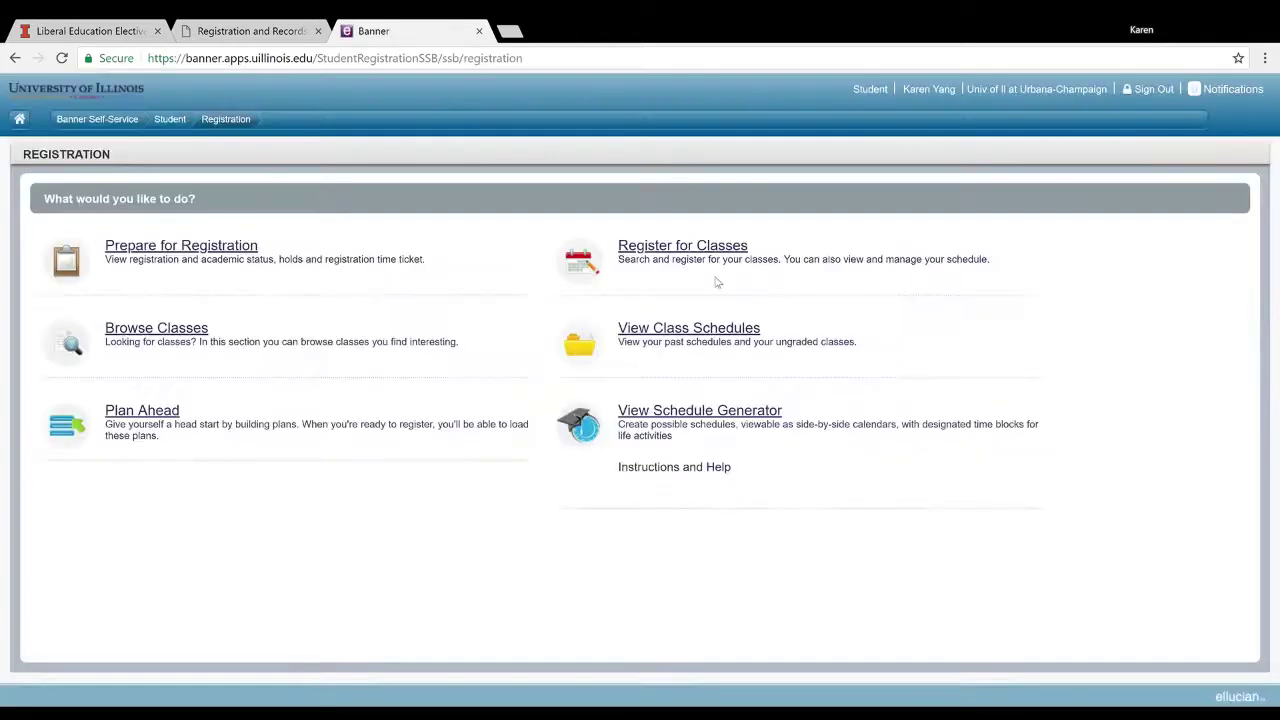
pyautogui.click(687, 247)
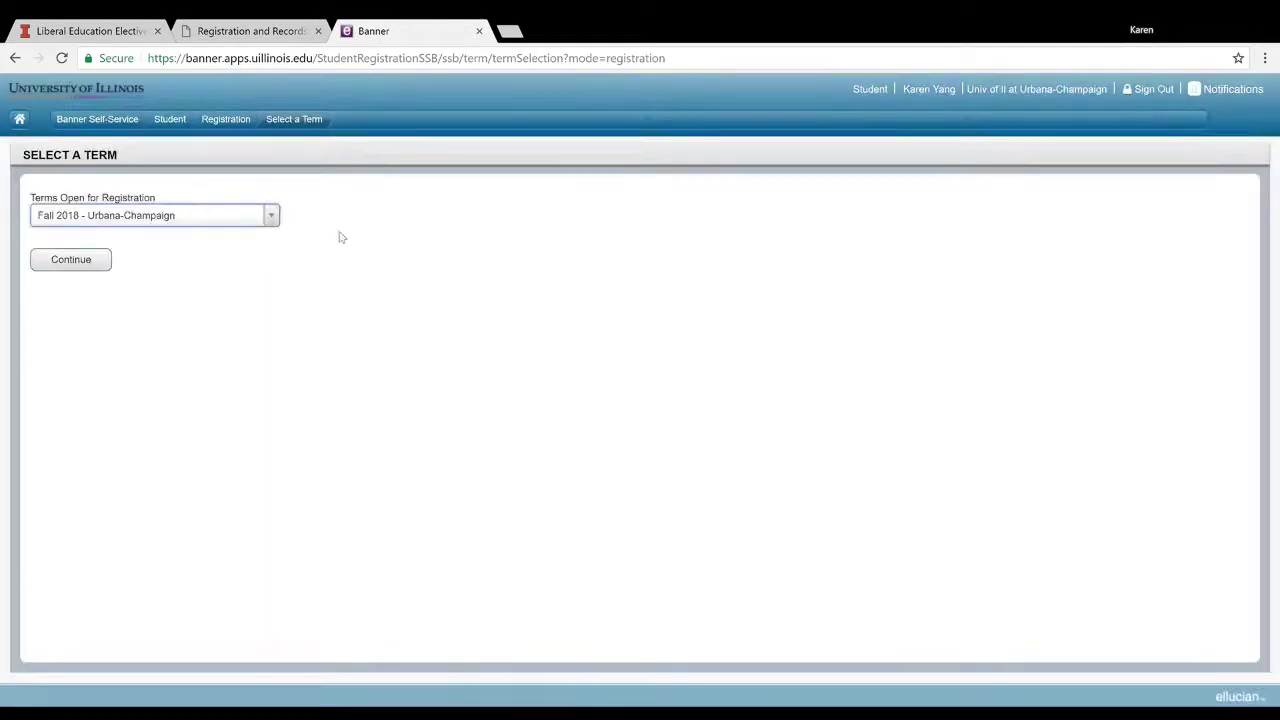
pyautogui.click(81, 260)
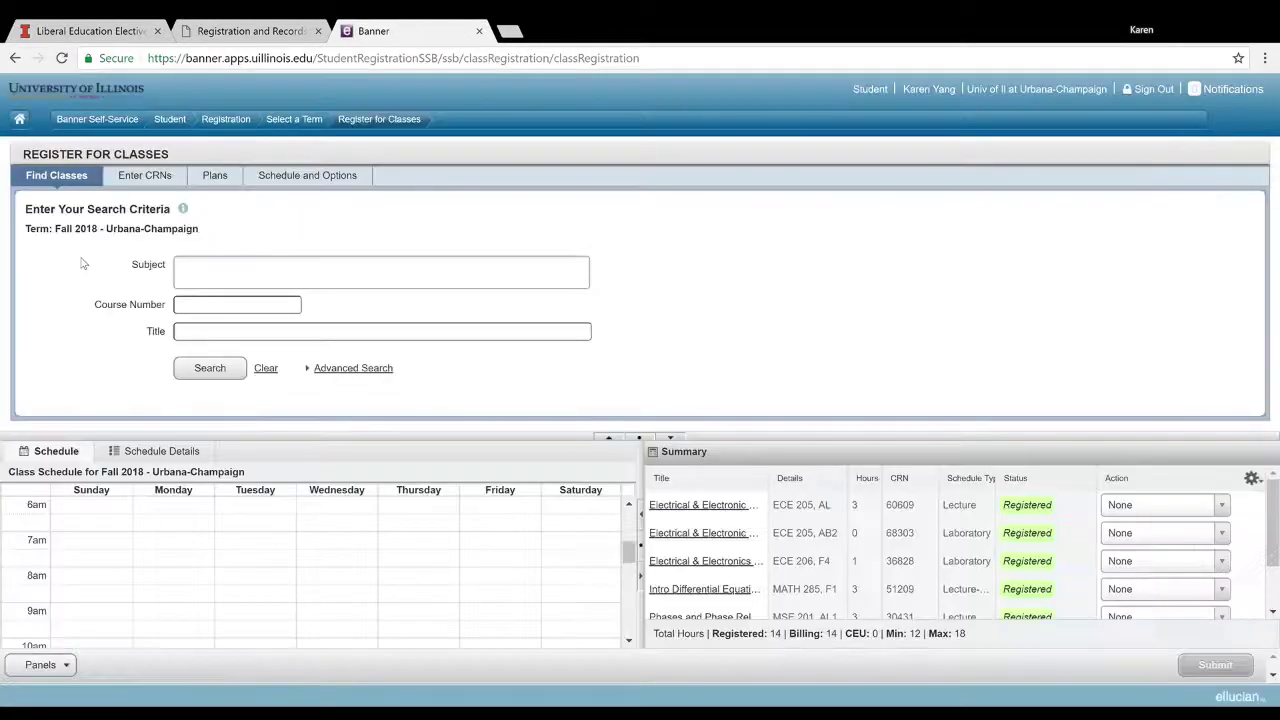
# Search subject AAS, course number 100, and scroll through the 7 sections listed.
pyautogui.click(218, 272)
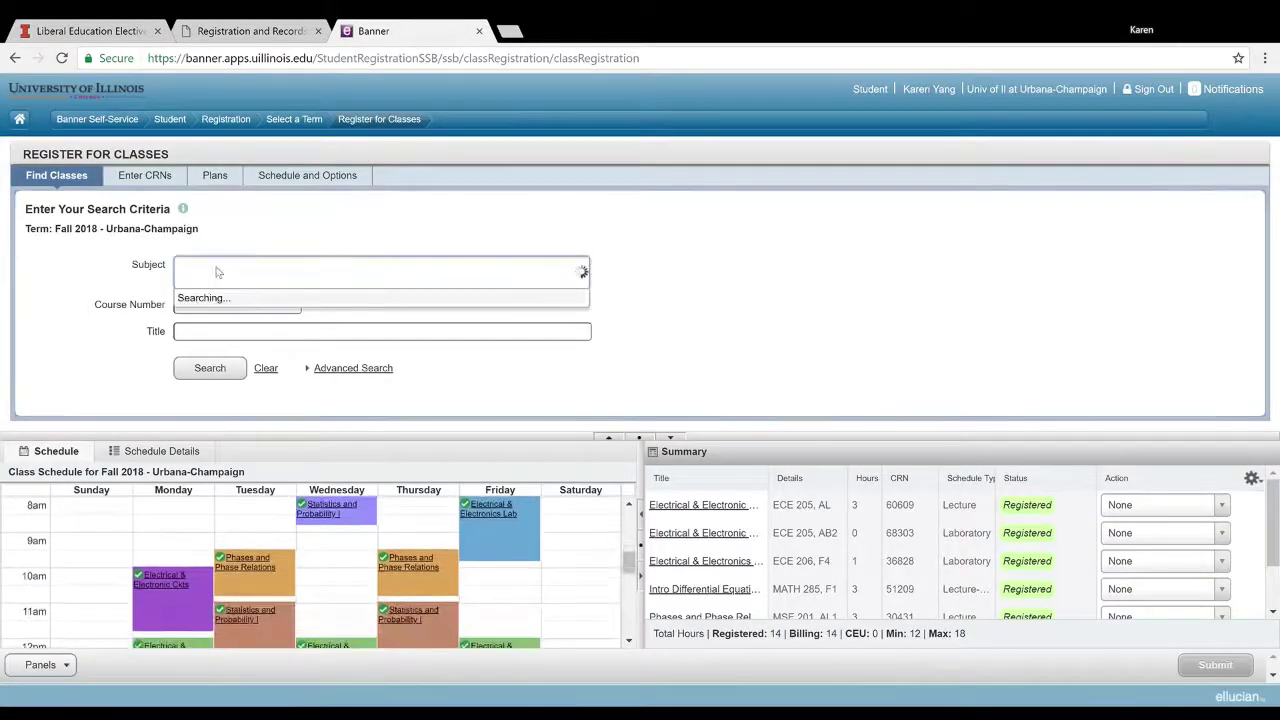
pyautogui.write('AAS')
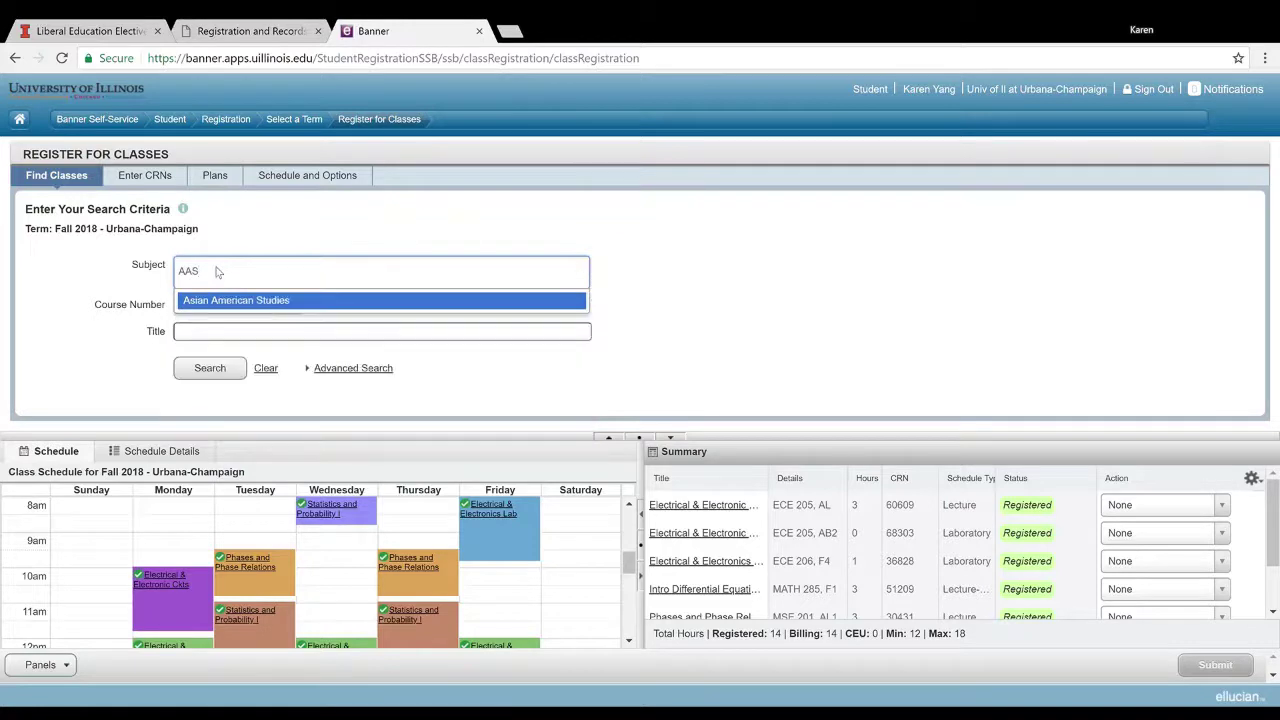
pyautogui.click(229, 300)
pyautogui.click(227, 308)
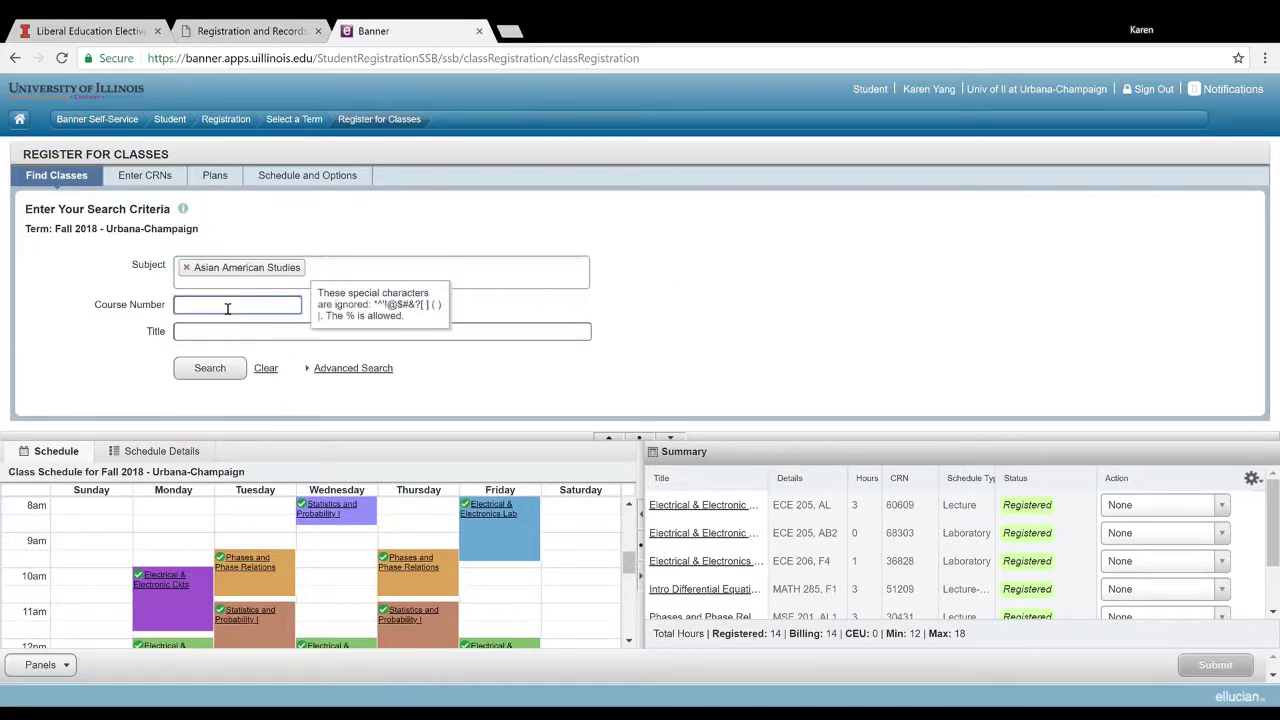
pyautogui.write('100')
pyautogui.click(224, 370)
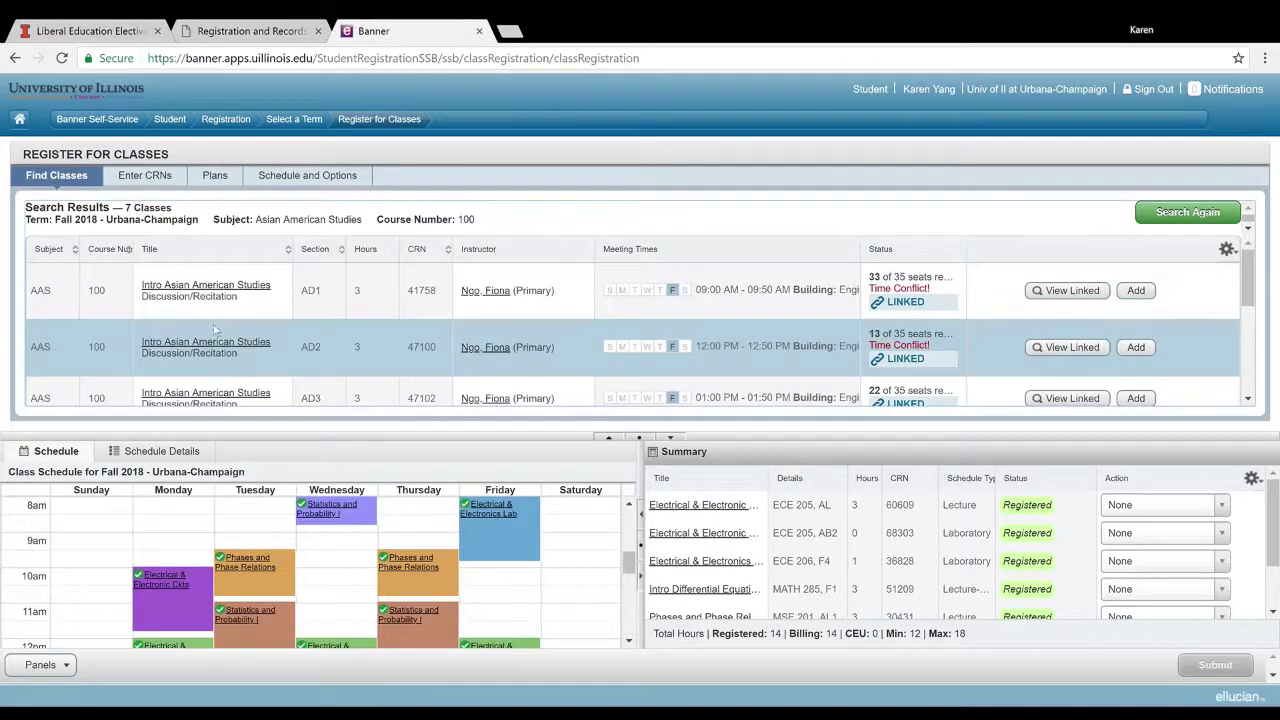
pyautogui.scroll(-1, 292, 295)
pyautogui.scroll(-3, 296, 288)
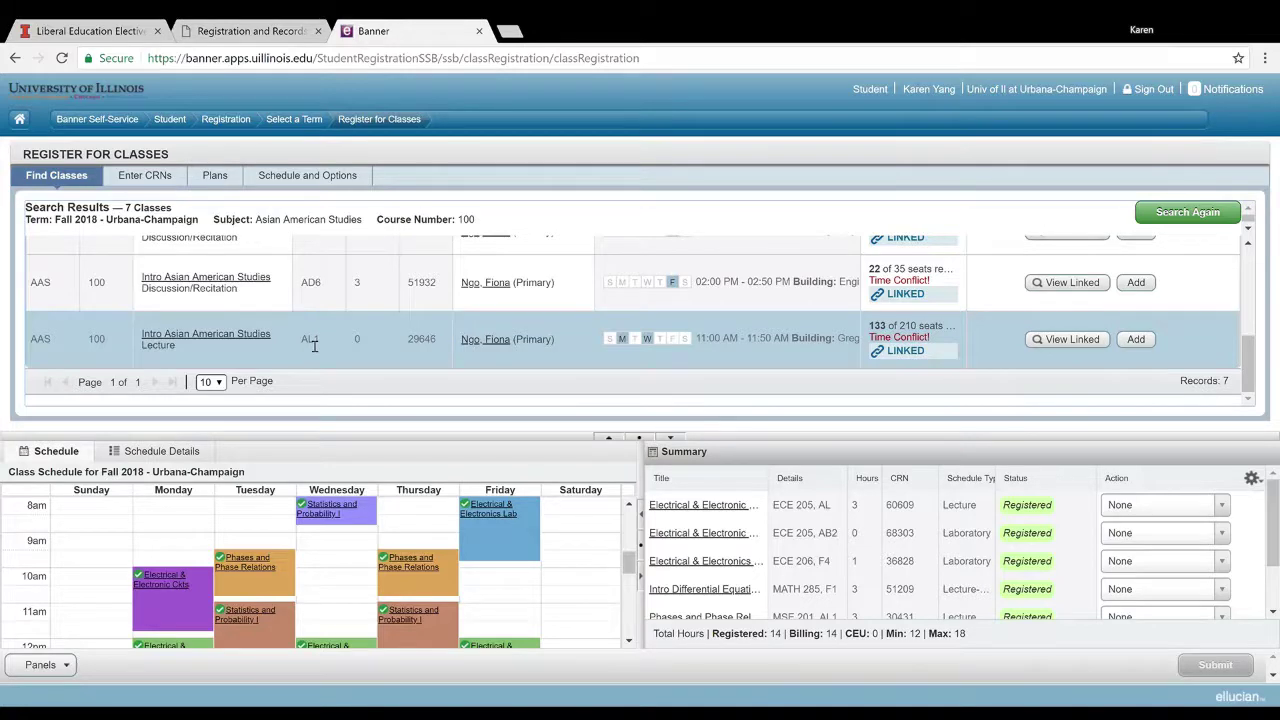
pyautogui.scroll(5, 310, 343)
pyautogui.scroll(-5, 310, 343)
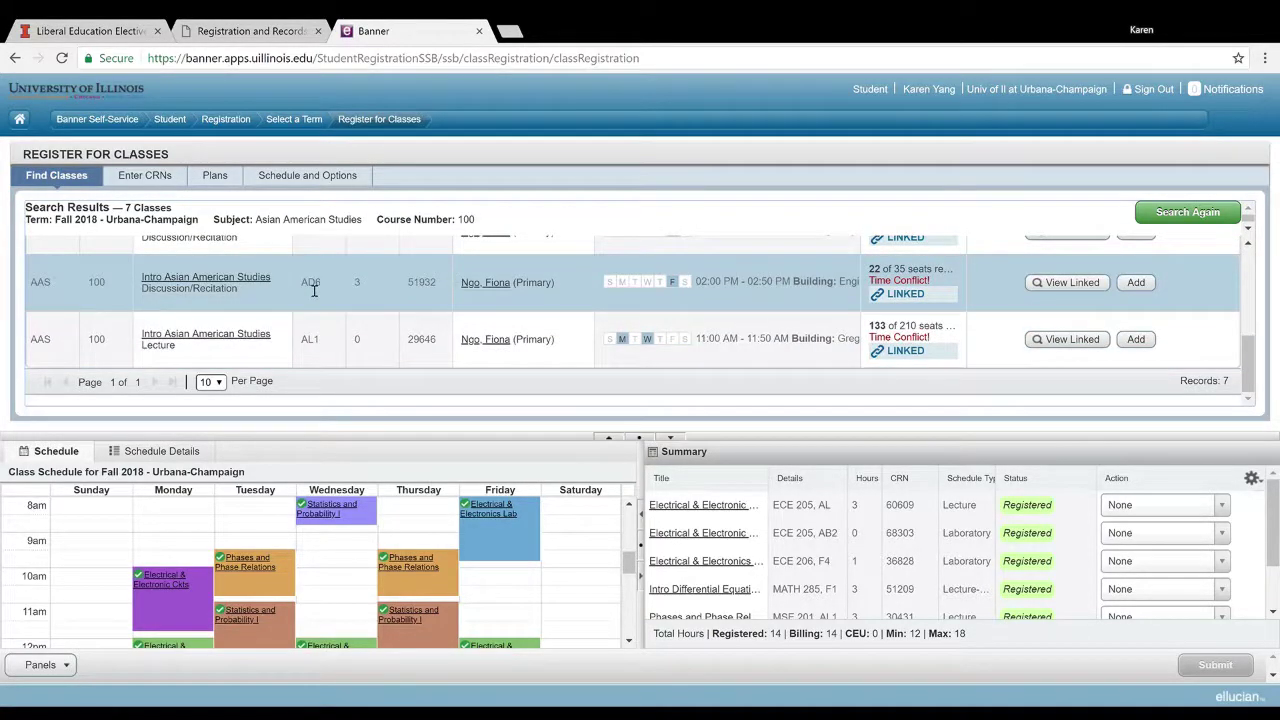
pyautogui.click(215, 334)
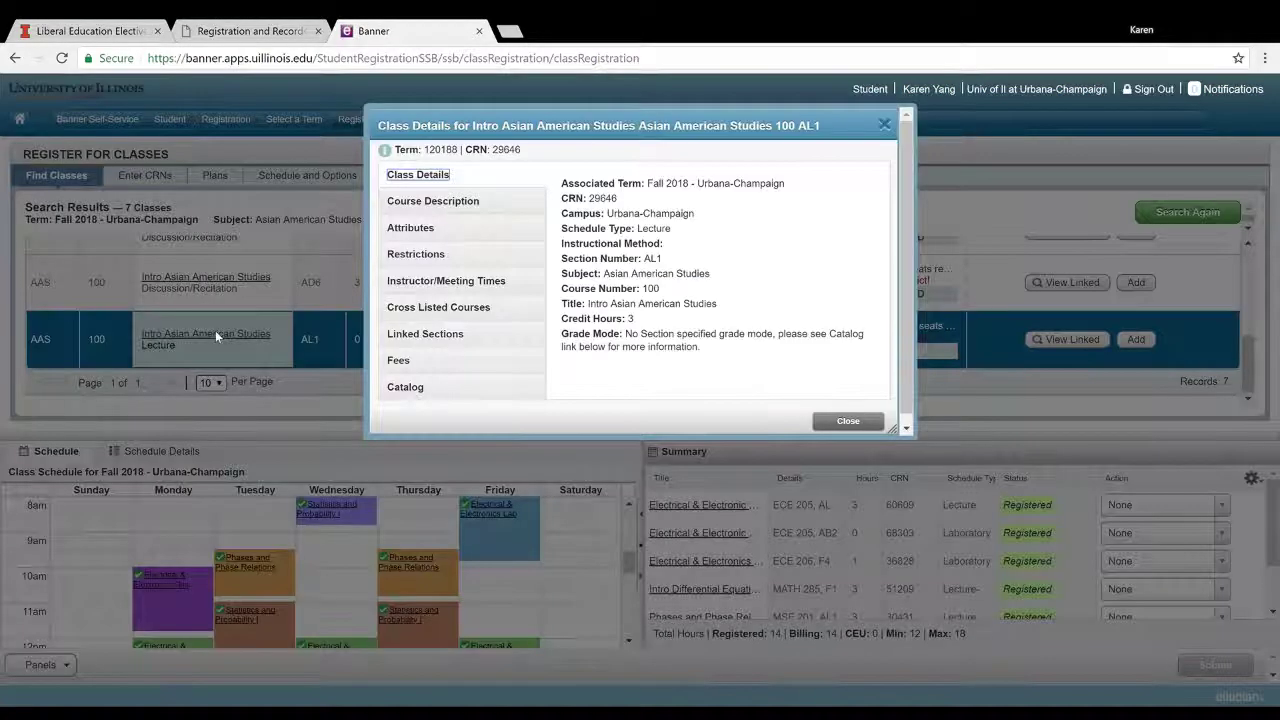
pyautogui.click(426, 231)
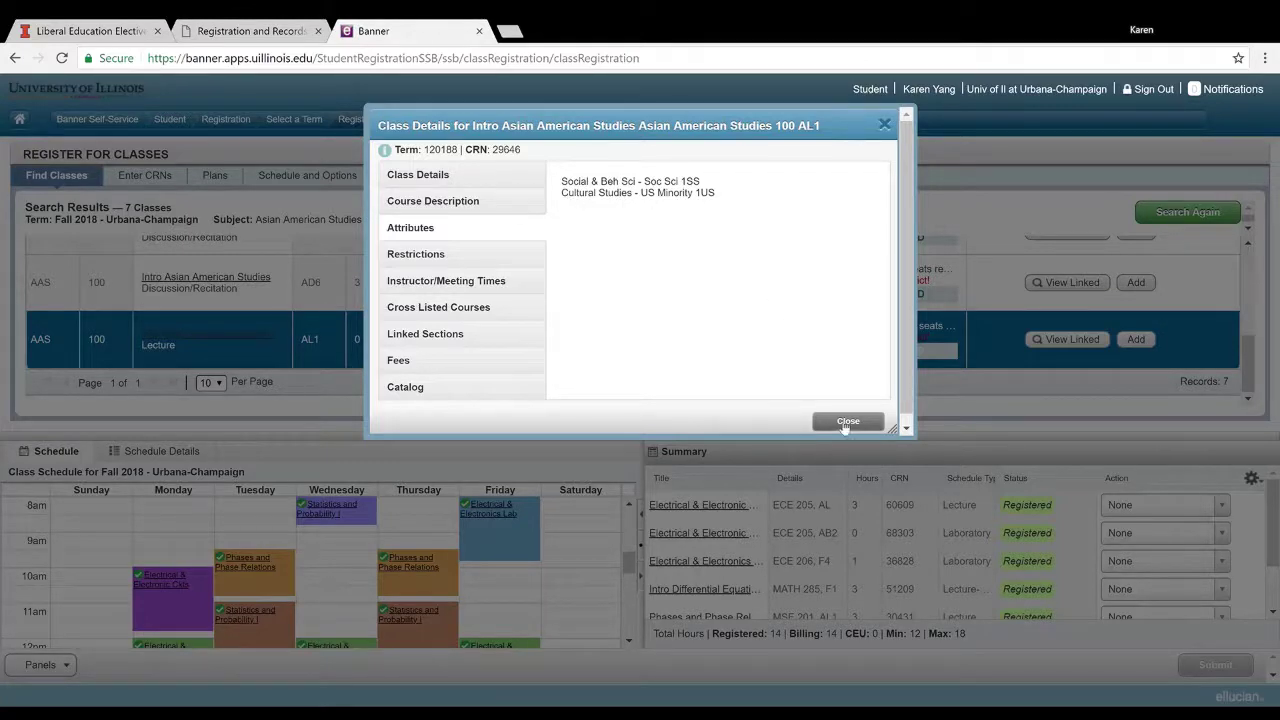
pyautogui.click(845, 421)
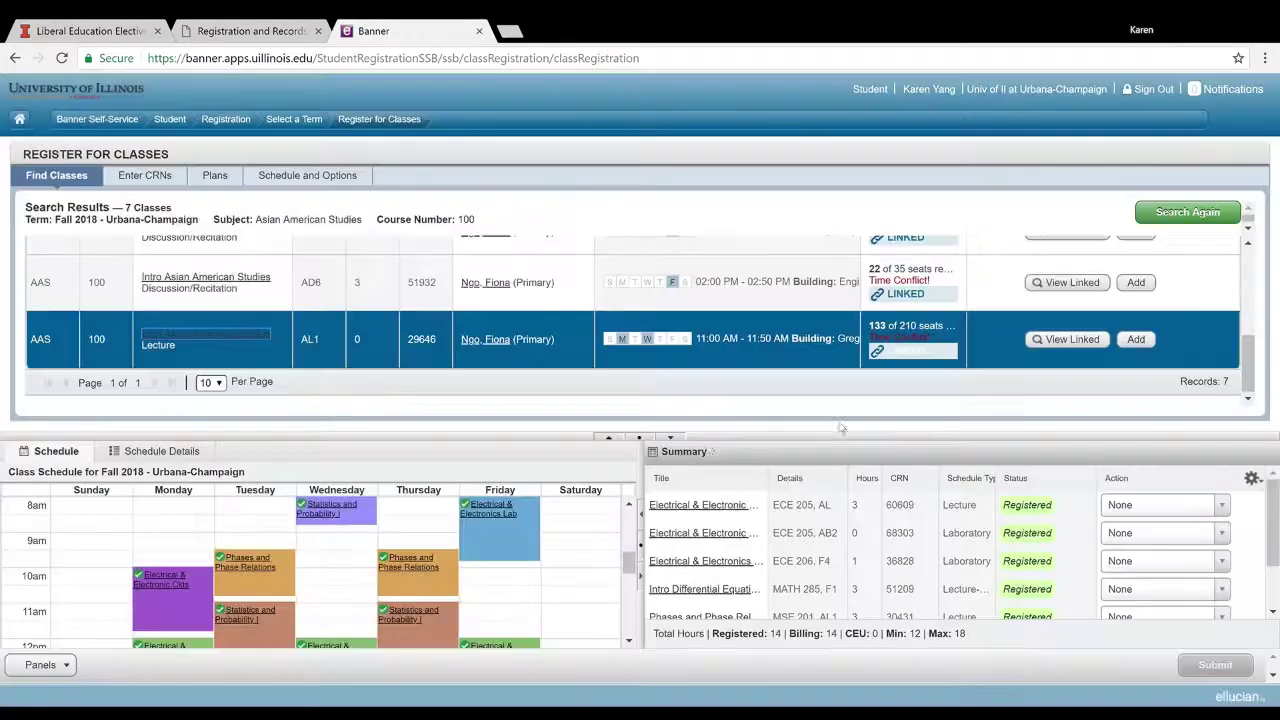
# Switch to the Liberal Education Electives - Description wiki page listing the GenEd requirements.
pyautogui.click(120, 22)
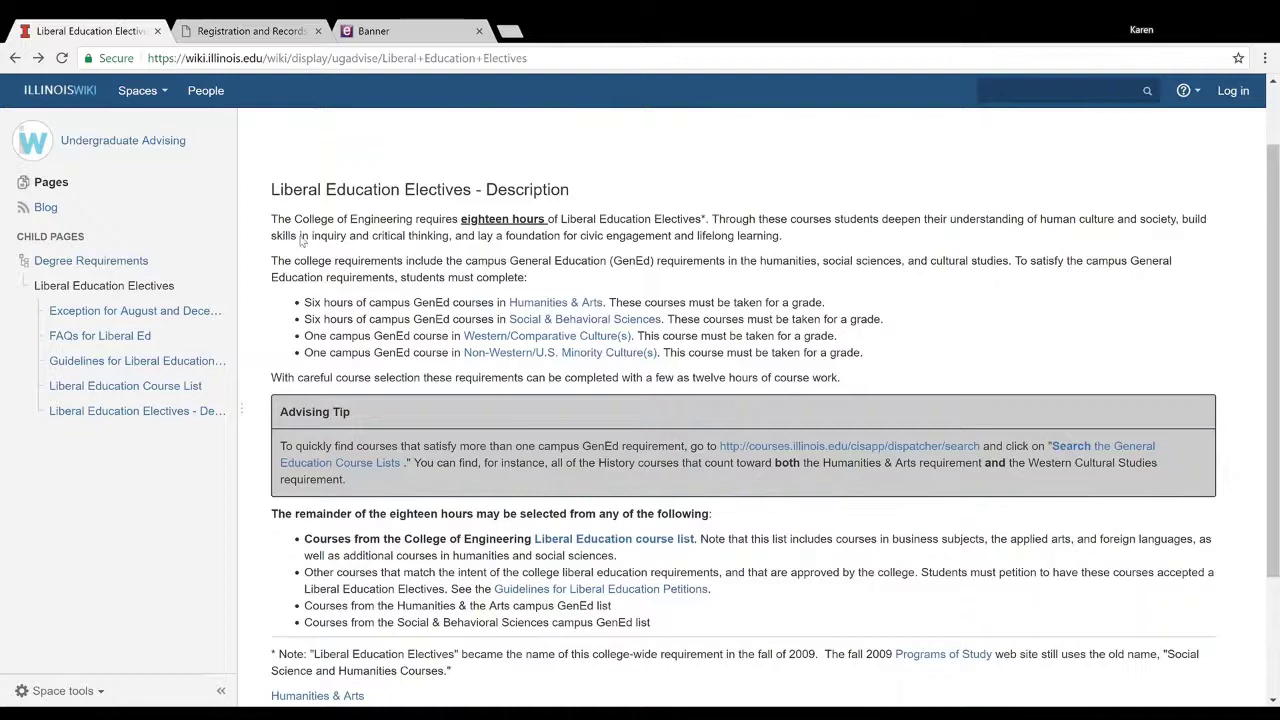